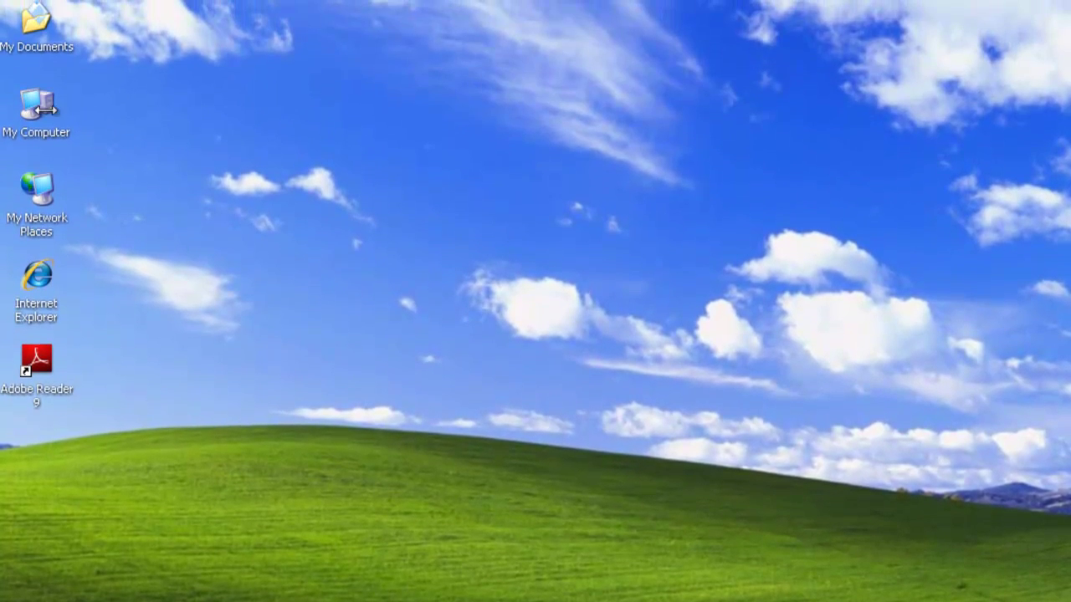
- Open the folder L:\gw2012\groupwise\admin\utility\tools on the exercises network drive
double_click(46, 110)
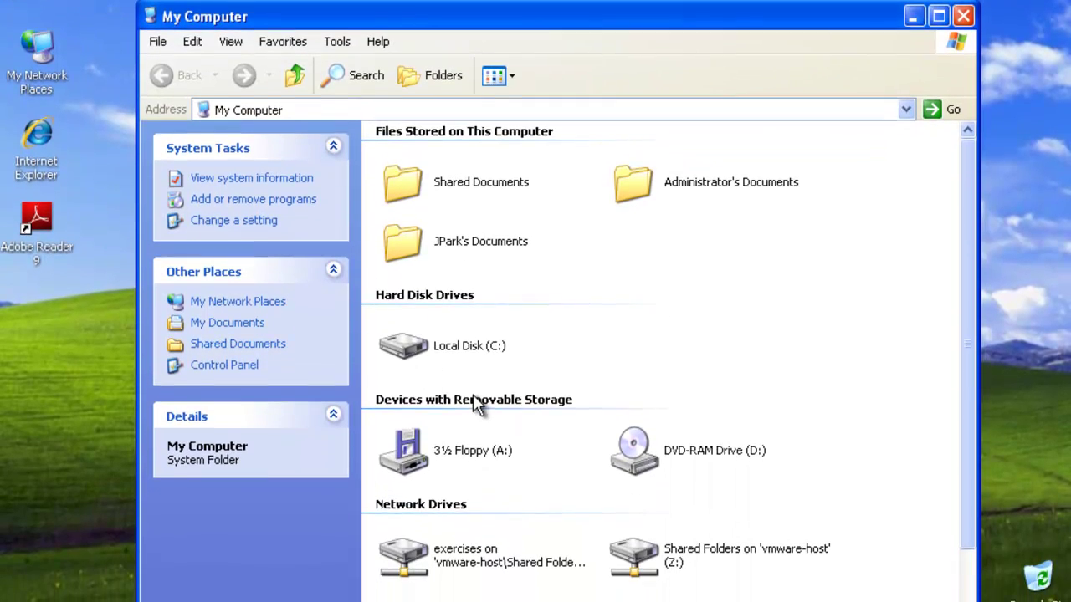
double_click(421, 577)
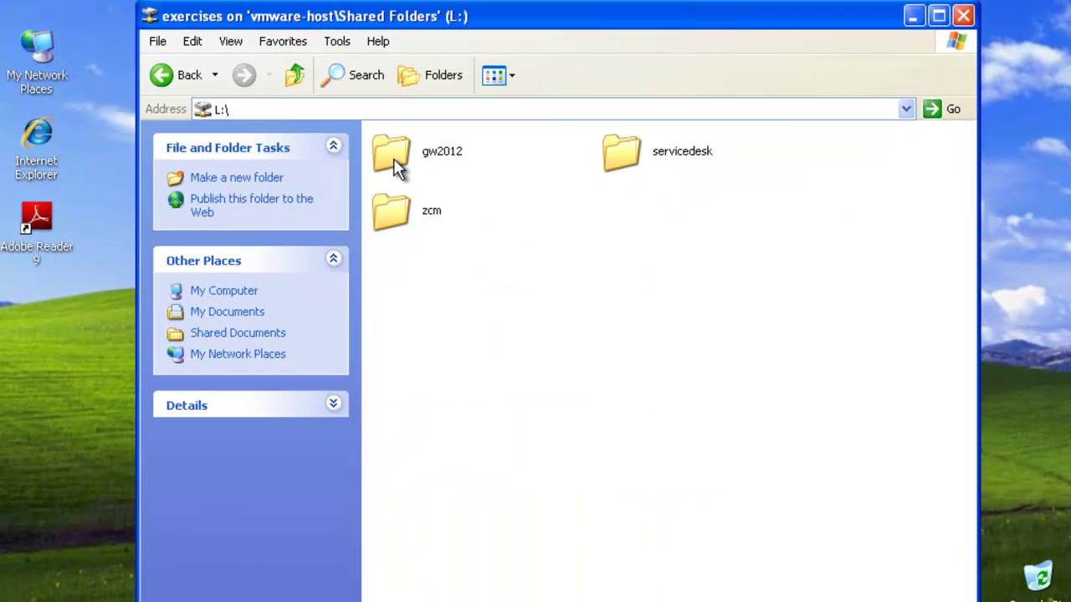
left_click(393, 158)
double_click(393, 158)
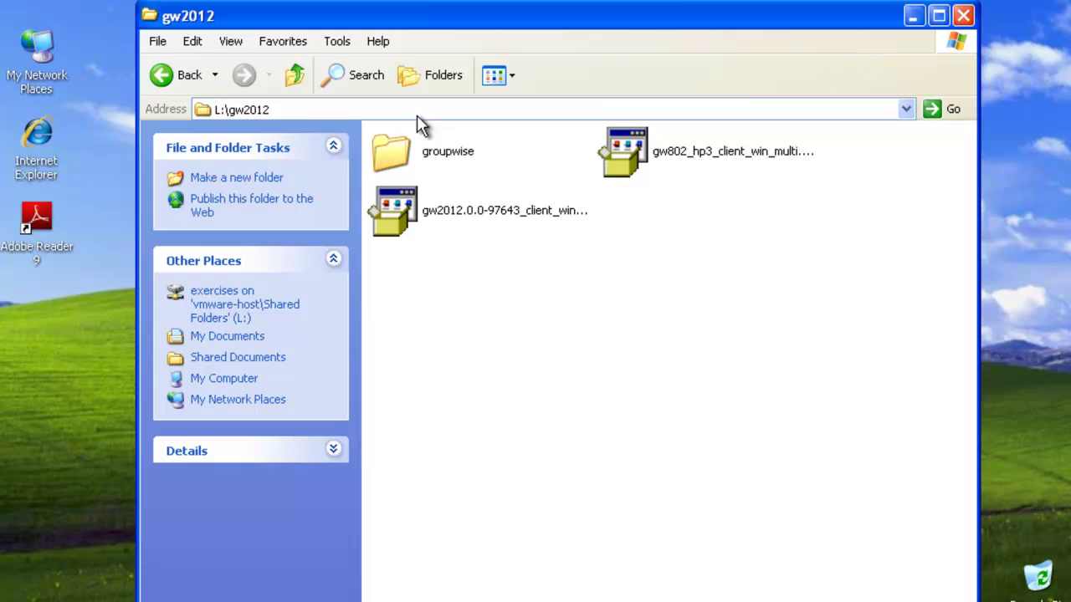
double_click(387, 149)
double_click(391, 152)
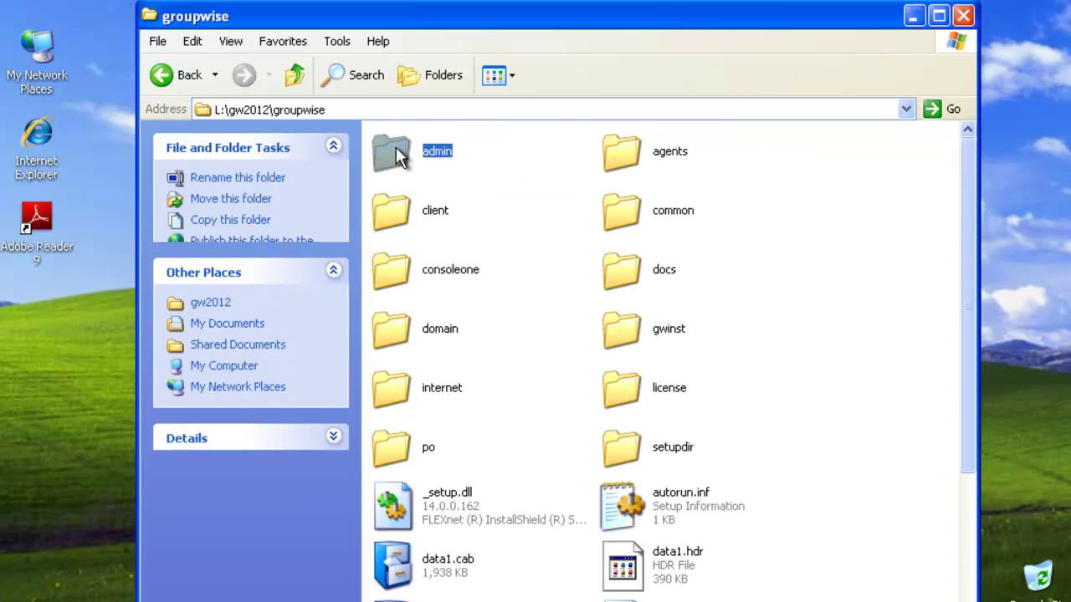
double_click(411, 209)
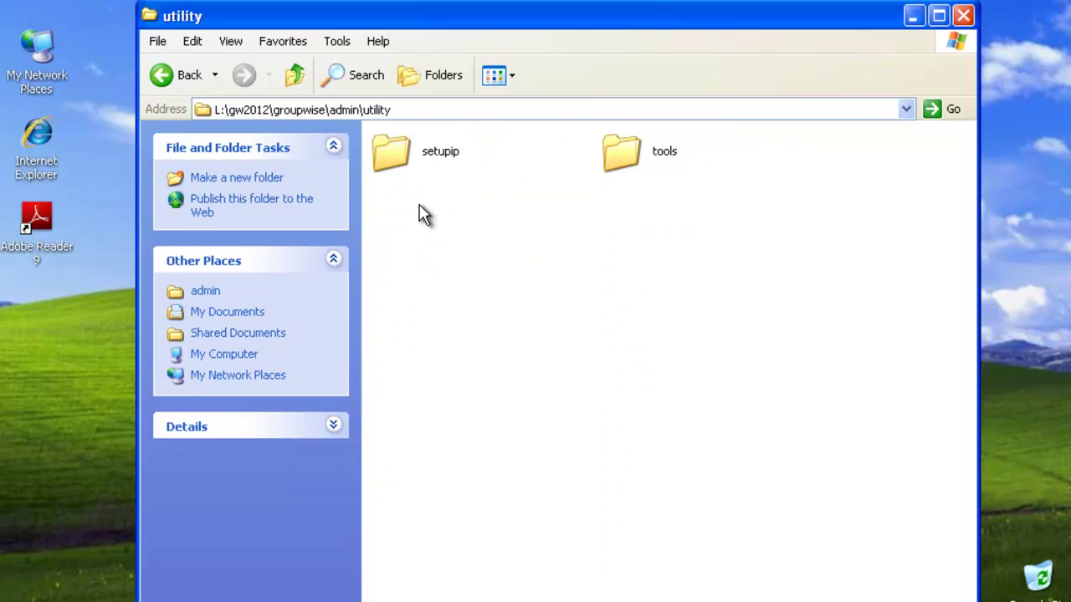
double_click(620, 153)
- Run gwtuner.exe from the tools folder to start the GroupWise Install Tuner
scroll(719, 351, "down", 10)
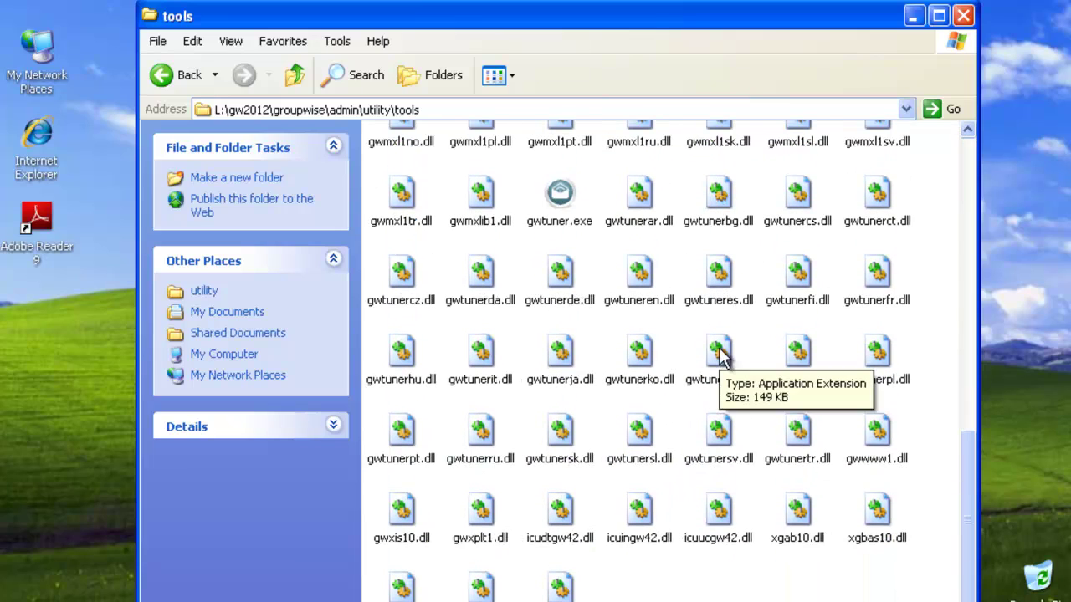
double_click(559, 201)
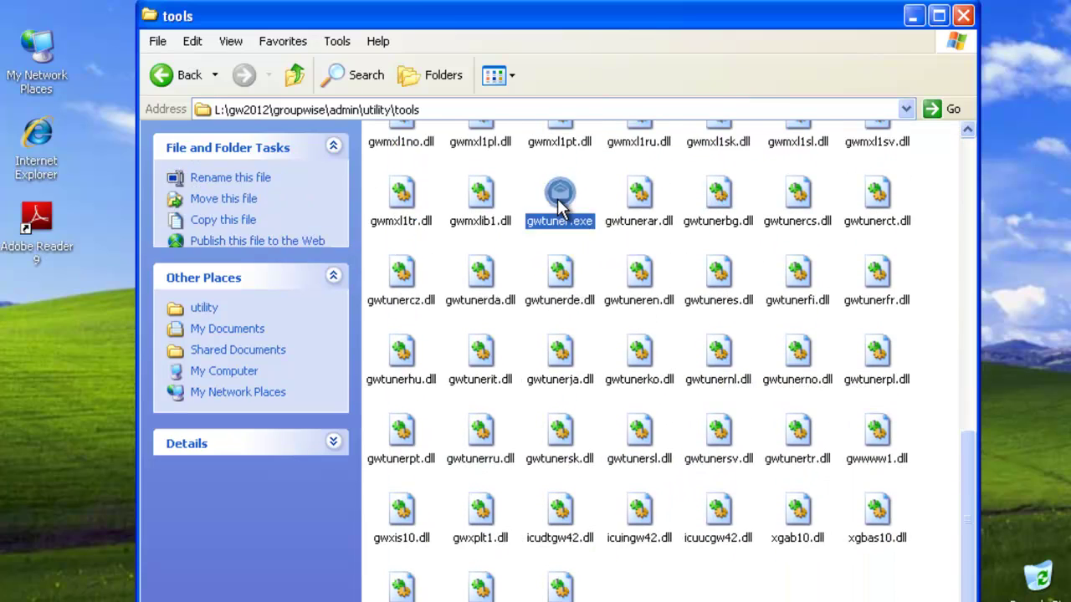
left_click(596, 282)
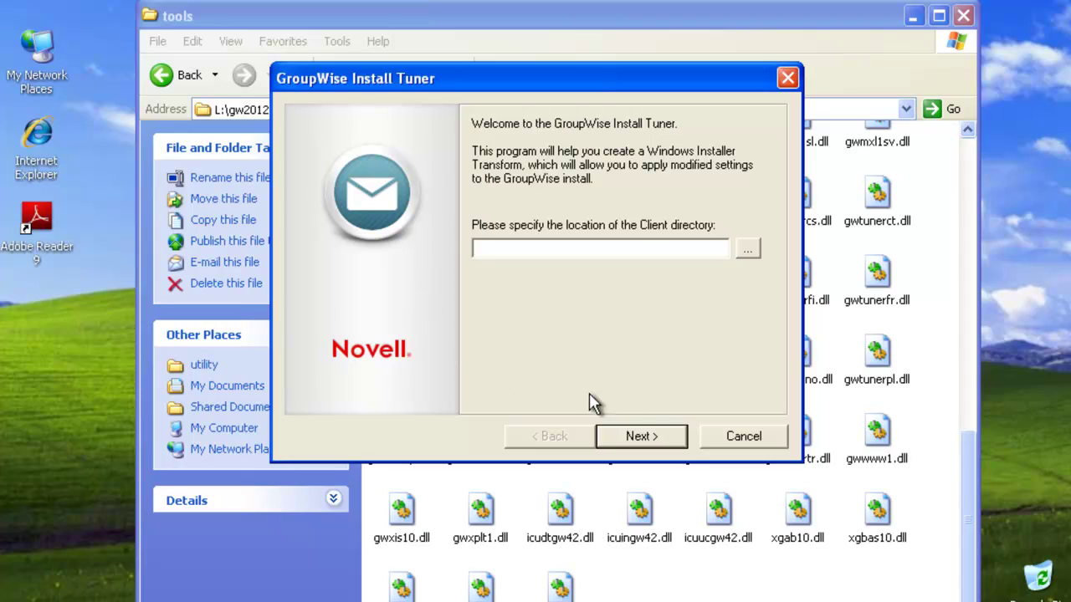
- Specify L:\gw2012\groupwise\client as the Client directory and continue to the general settings
left_click(748, 250)
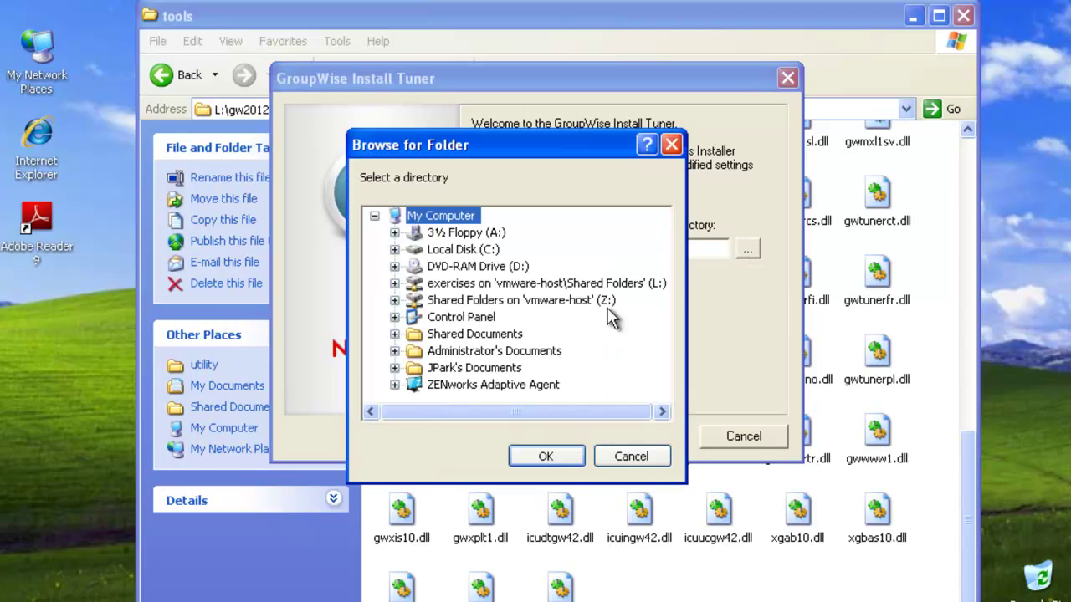
left_click(393, 283)
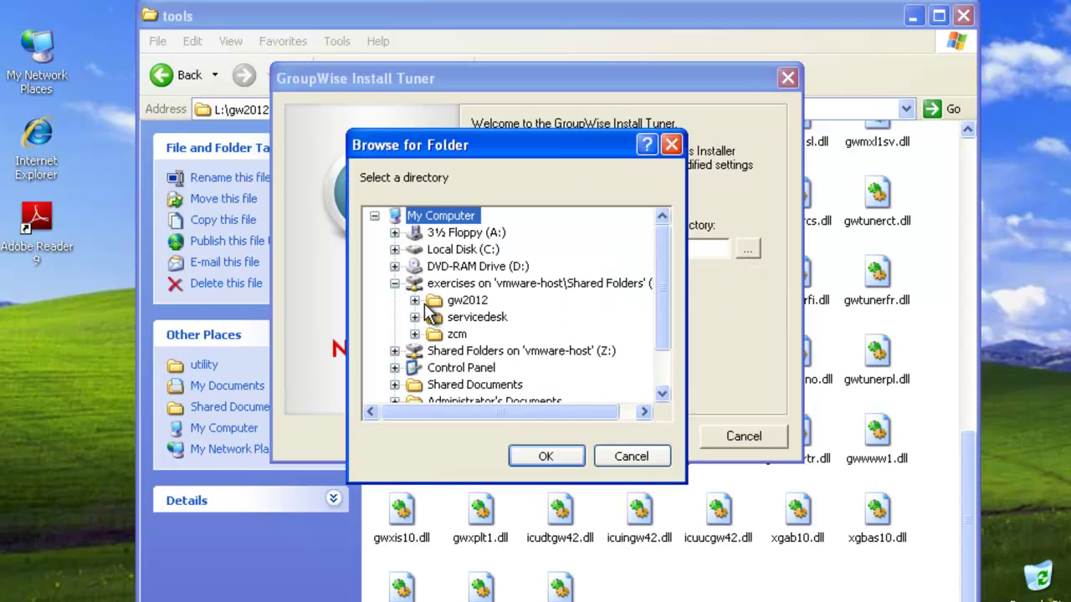
left_click(414, 300)
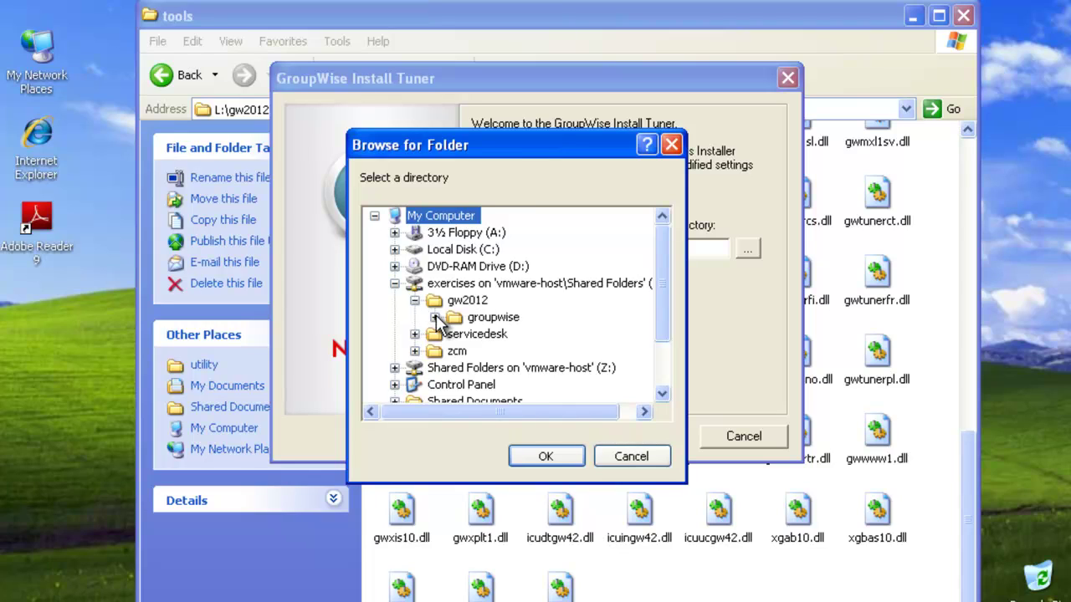
left_click(435, 317)
left_click(480, 266)
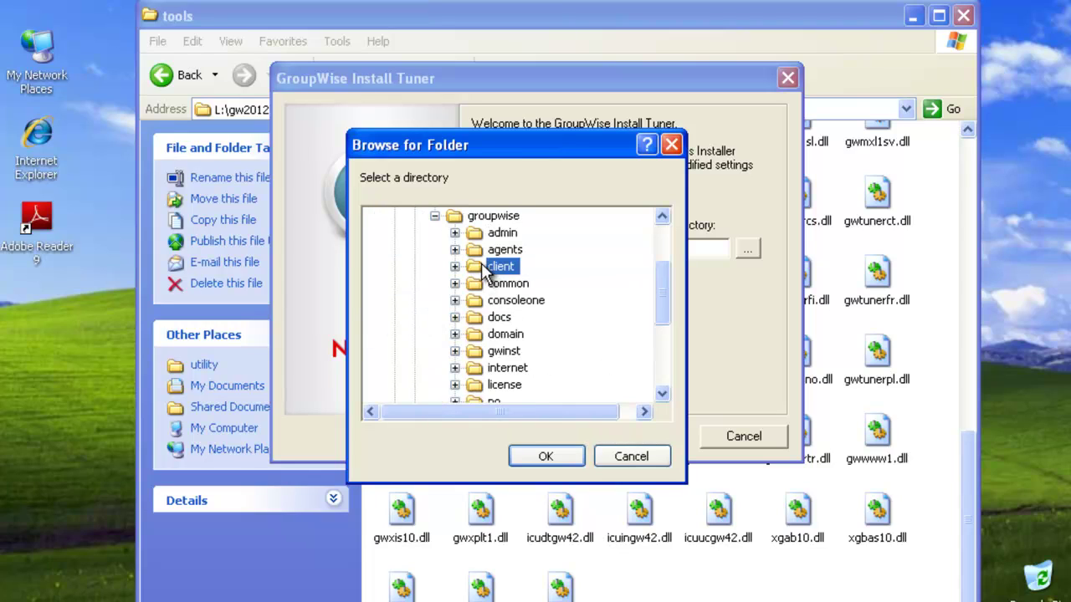
left_click(558, 457)
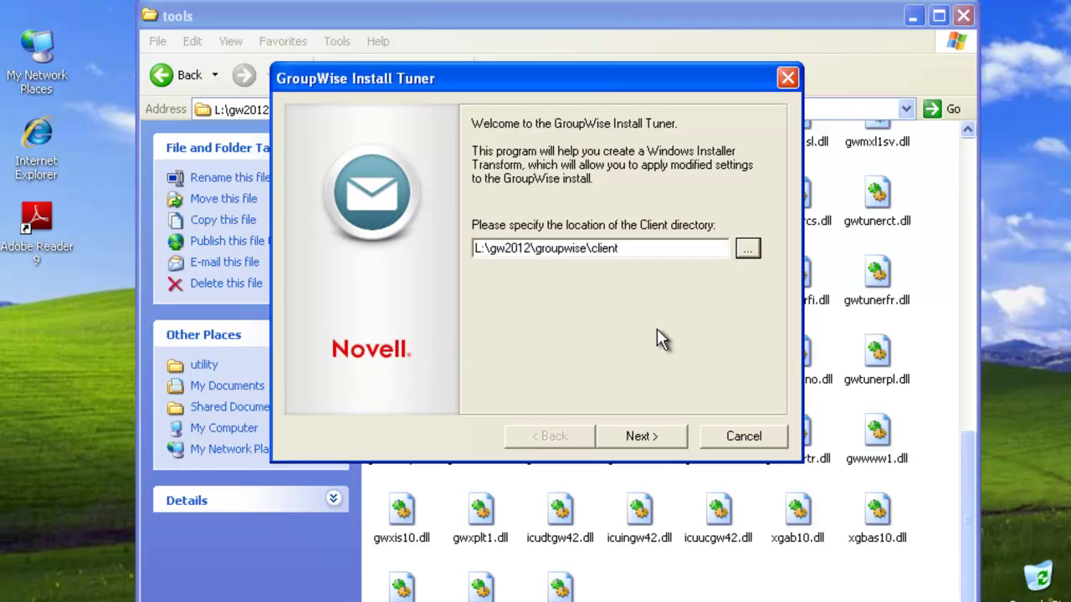
left_click(642, 437)
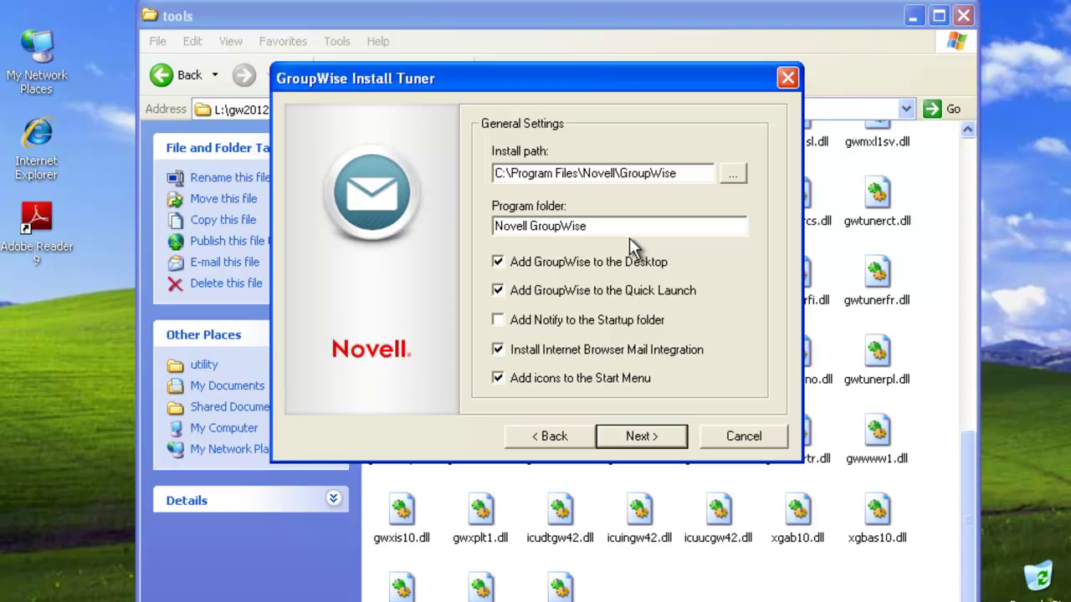
- Go through the Desktop, Quick Launch and Start Menu options in the general settings and proceed to the language selection
left_click(585, 265)
left_click(608, 299)
left_click(599, 377)
left_click(653, 437)
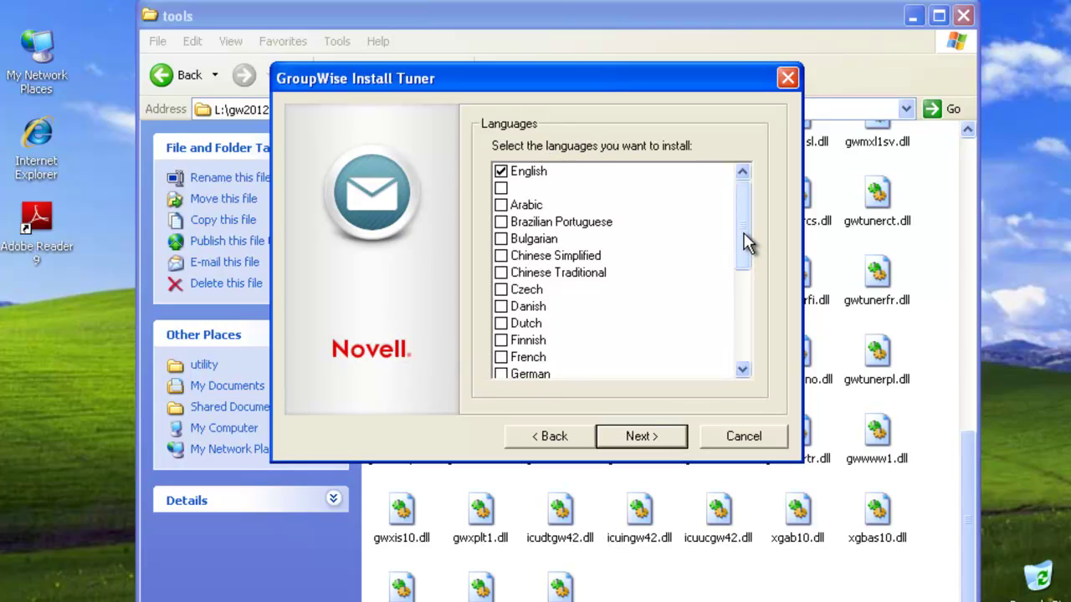
- Add Danish to the languages to install and accept English as the default startup language
left_click_drag(746, 241, 736, 288)
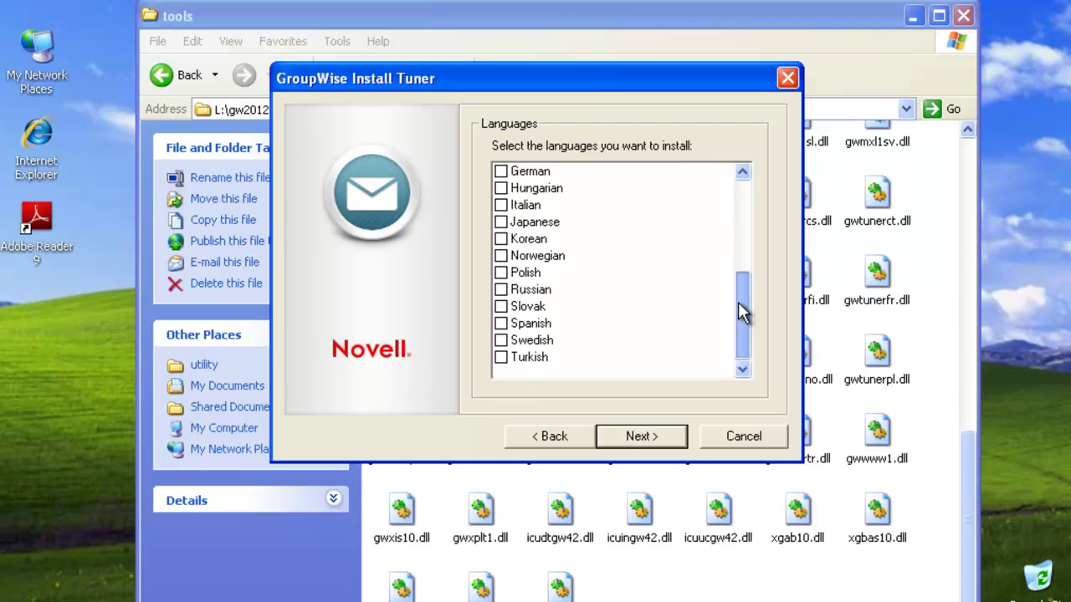
left_click_drag(738, 302, 748, 172)
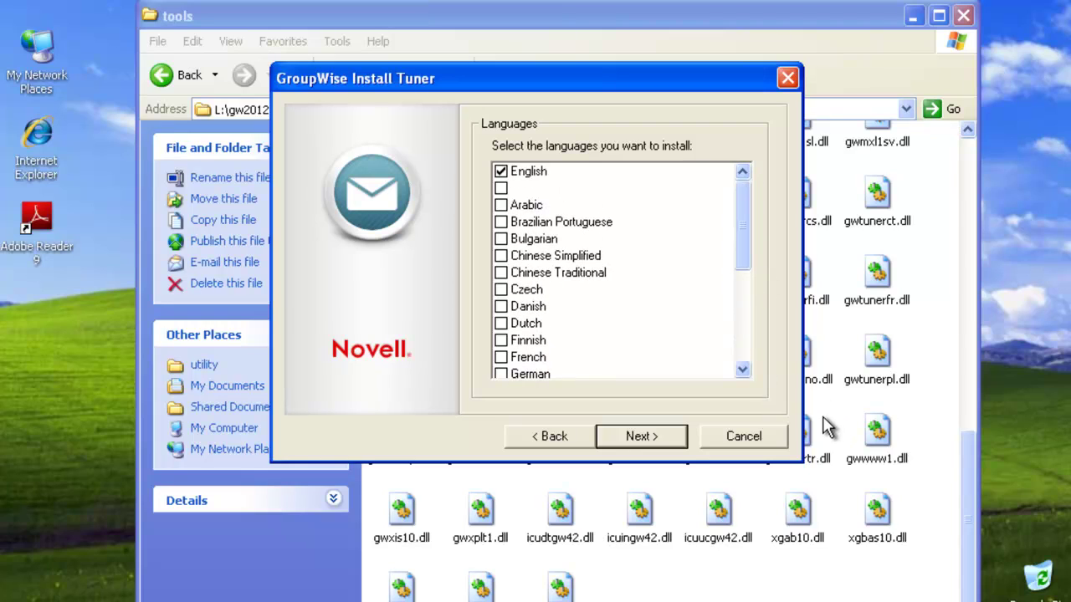
left_click(501, 307)
left_click(667, 436)
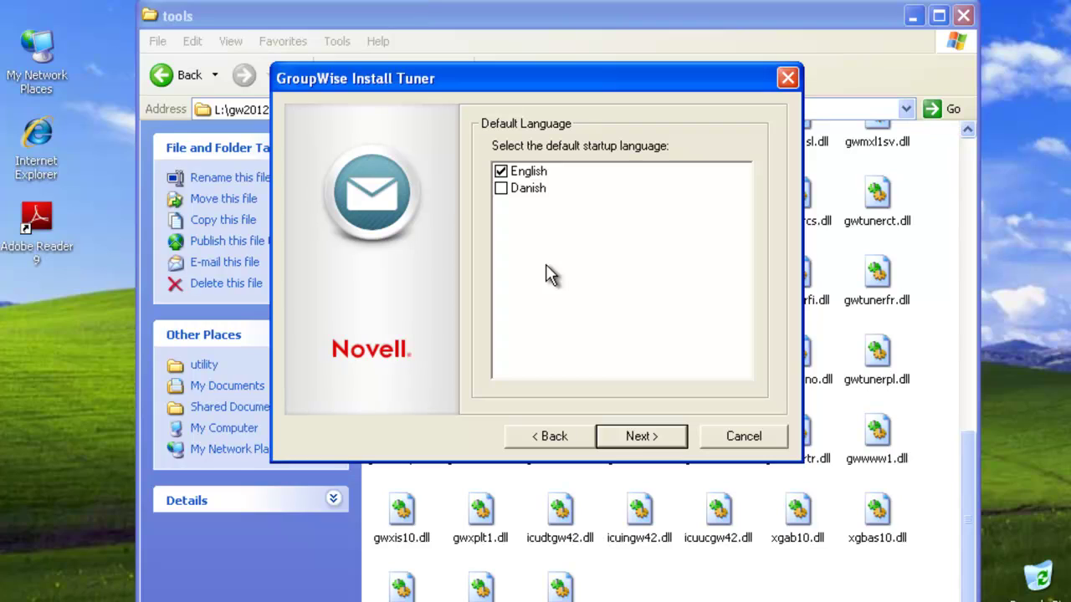
left_click(649, 442)
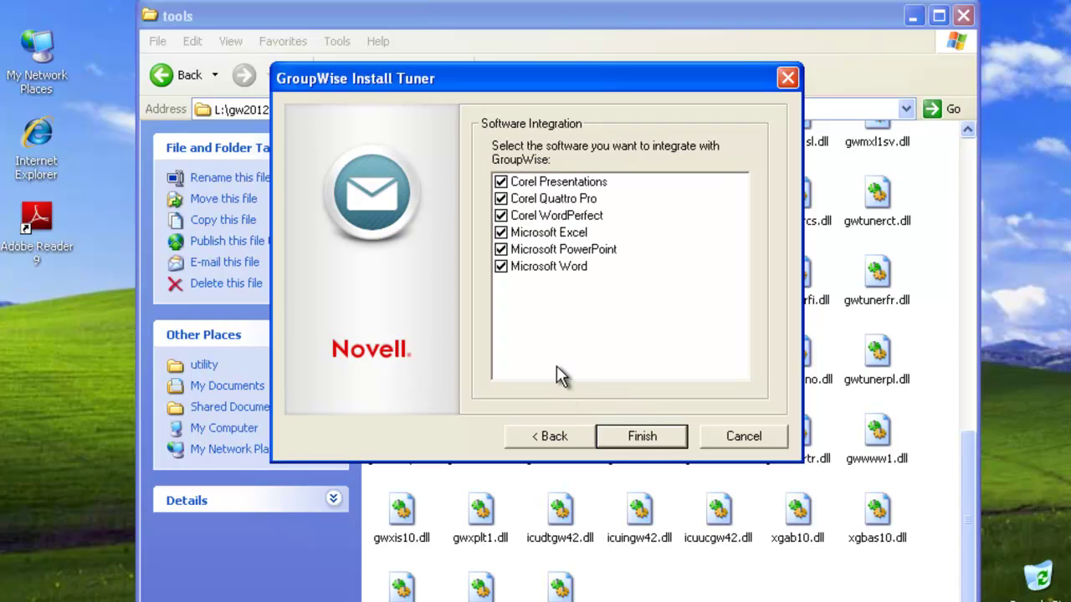
- Deselect all Corel and Microsoft software integrations and generate the Windows Installer Transform file
left_click(501, 267)
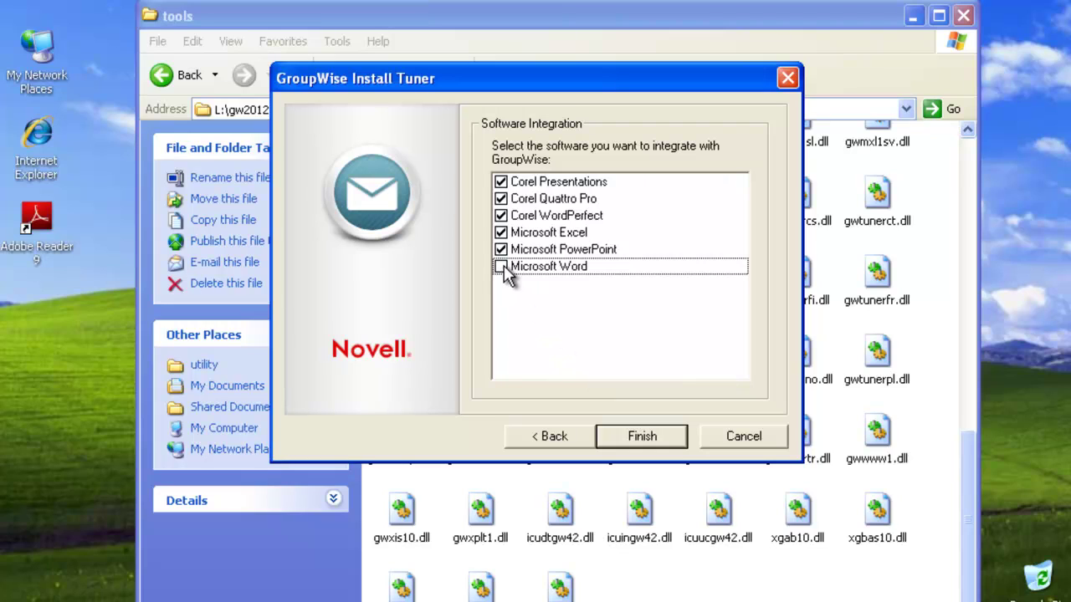
left_click(501, 250)
left_click(501, 233)
left_click(501, 217)
left_click(502, 200)
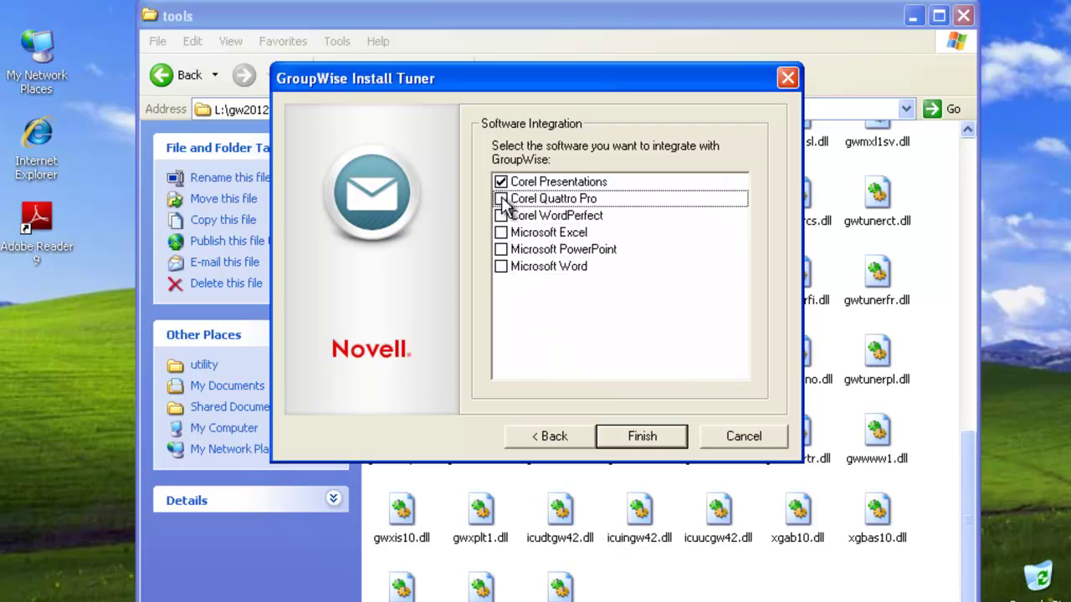
left_click(502, 183)
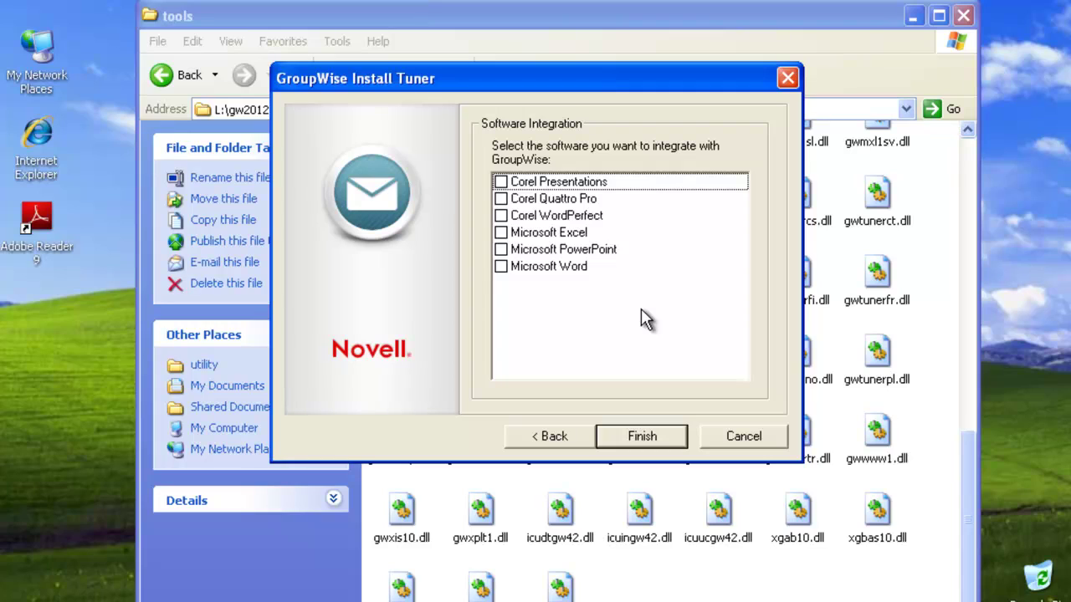
left_click(661, 436)
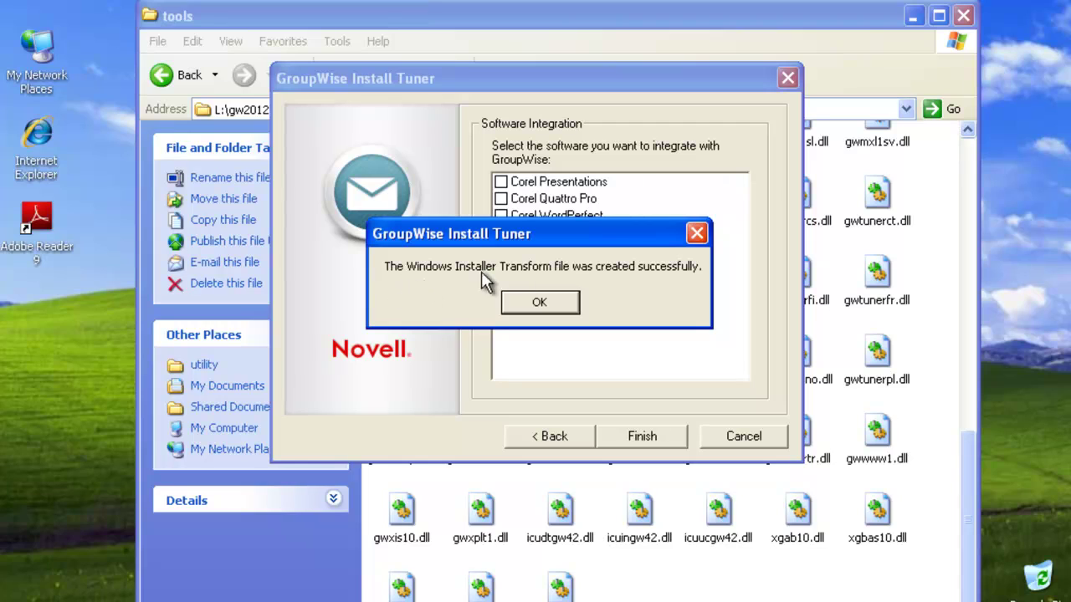
left_click(536, 303)
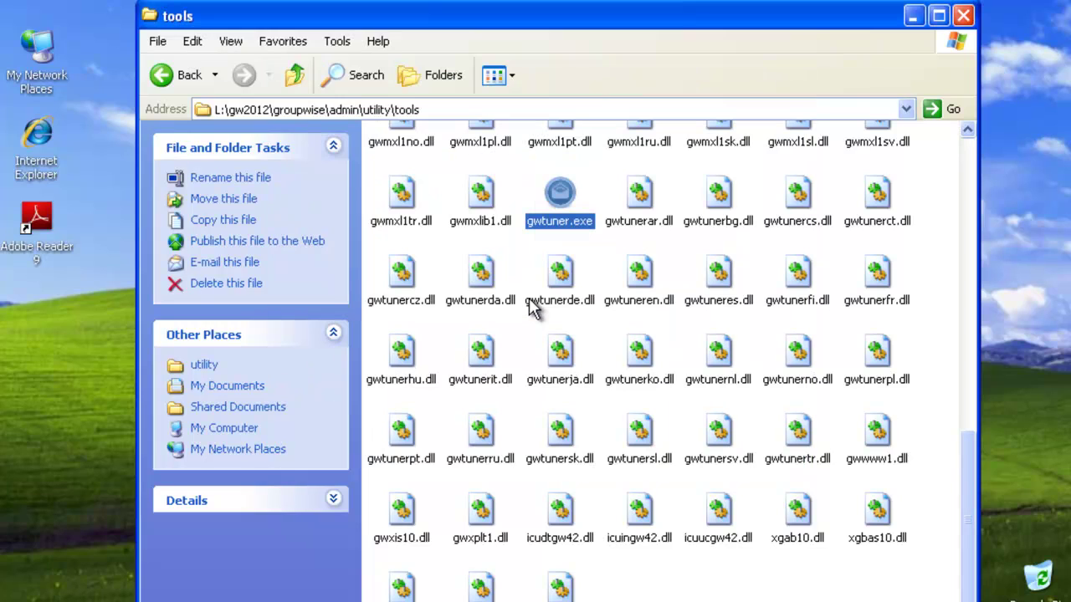
- Locate and select the groupwise.mst transform file in L:\gw2012\groupwise\client\win32
left_click(296, 76)
left_click(297, 78)
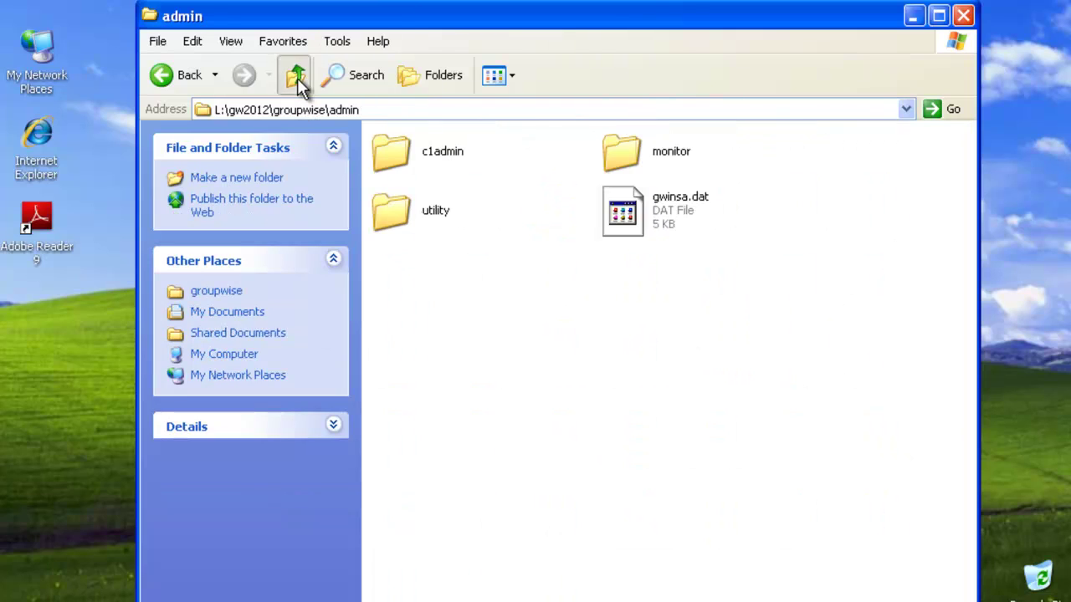
left_click(297, 77)
double_click(399, 213)
left_click(392, 210)
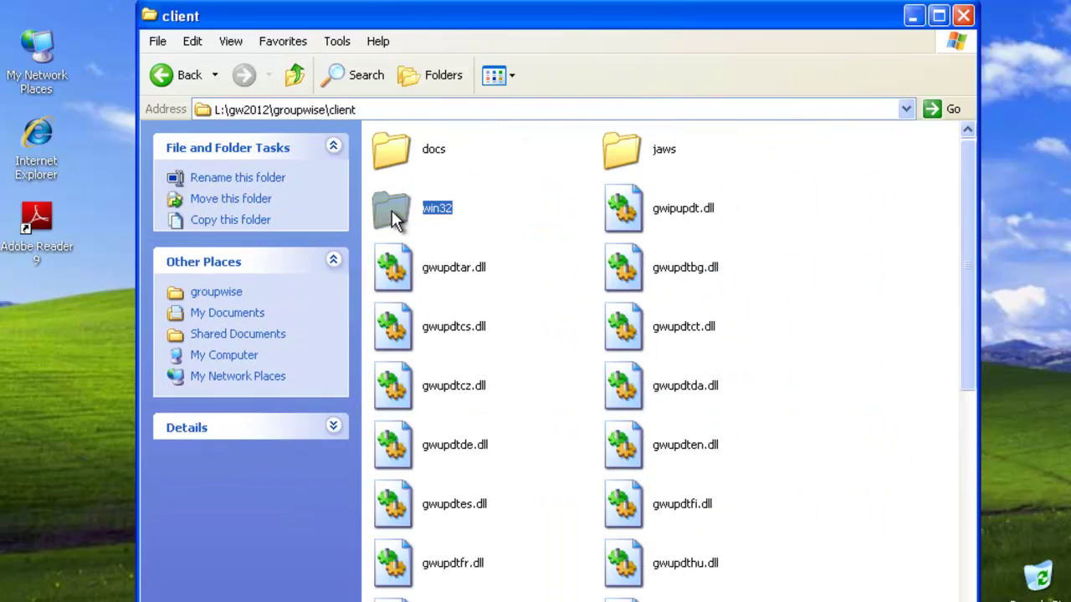
double_click(391, 210)
left_click(559, 408)
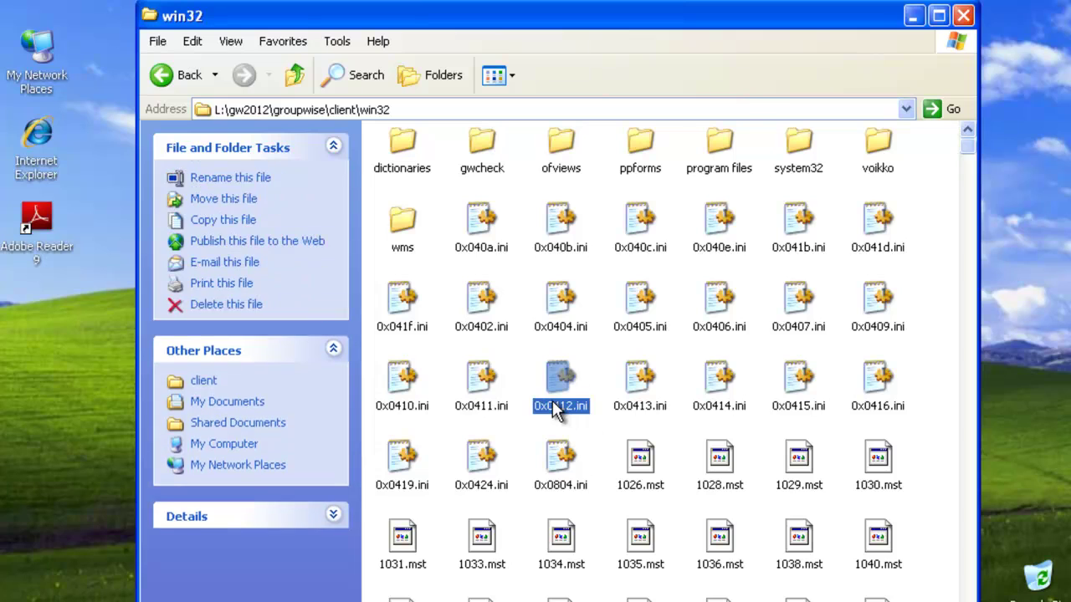
scroll(552, 410, "down", 5)
key("g")
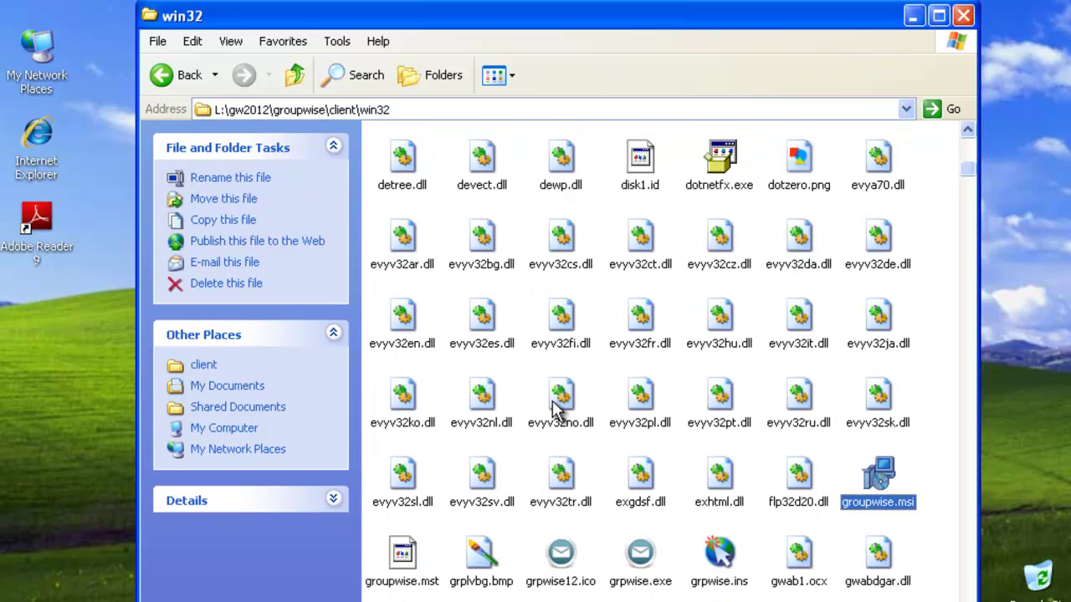
left_click(414, 560)
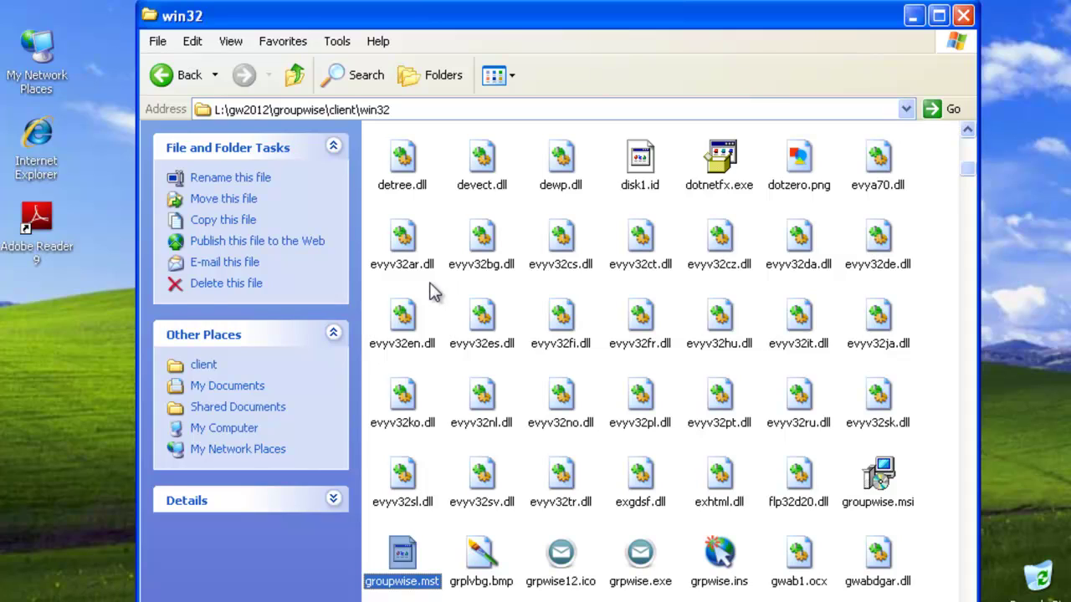
- Open L:\gw2012\groupwise\admin\utility\setupip and examine the setupip.fil and extract.bat files
left_click(293, 77)
left_click(294, 77)
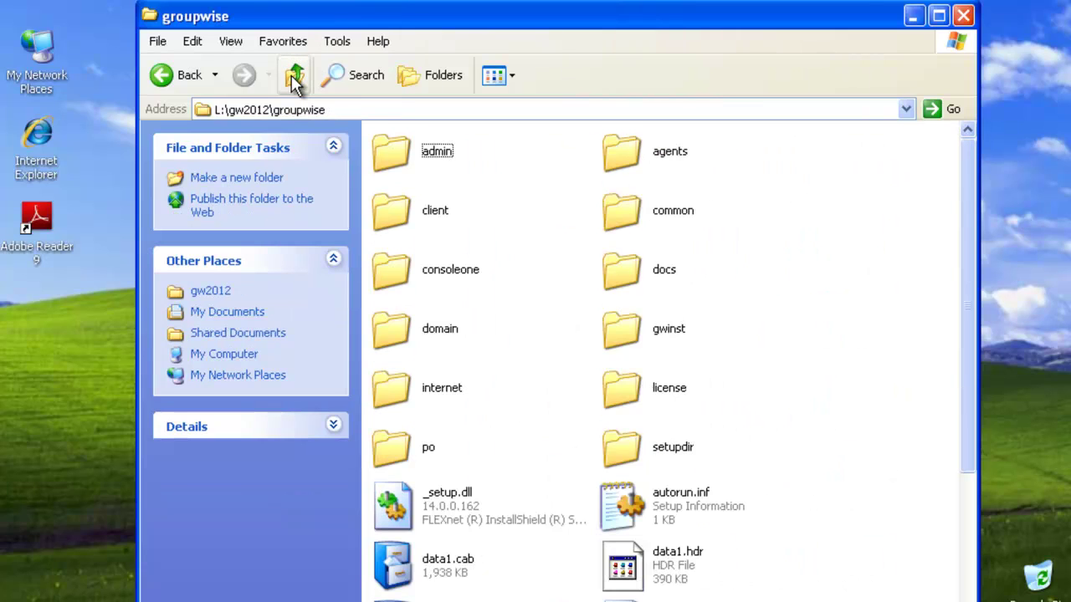
double_click(404, 159)
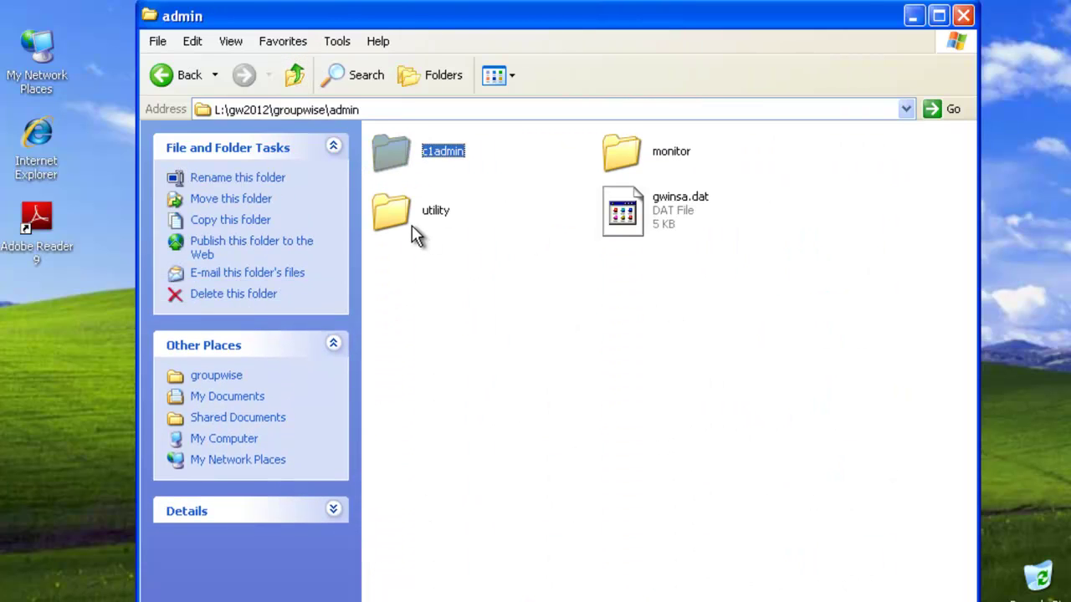
double_click(408, 222)
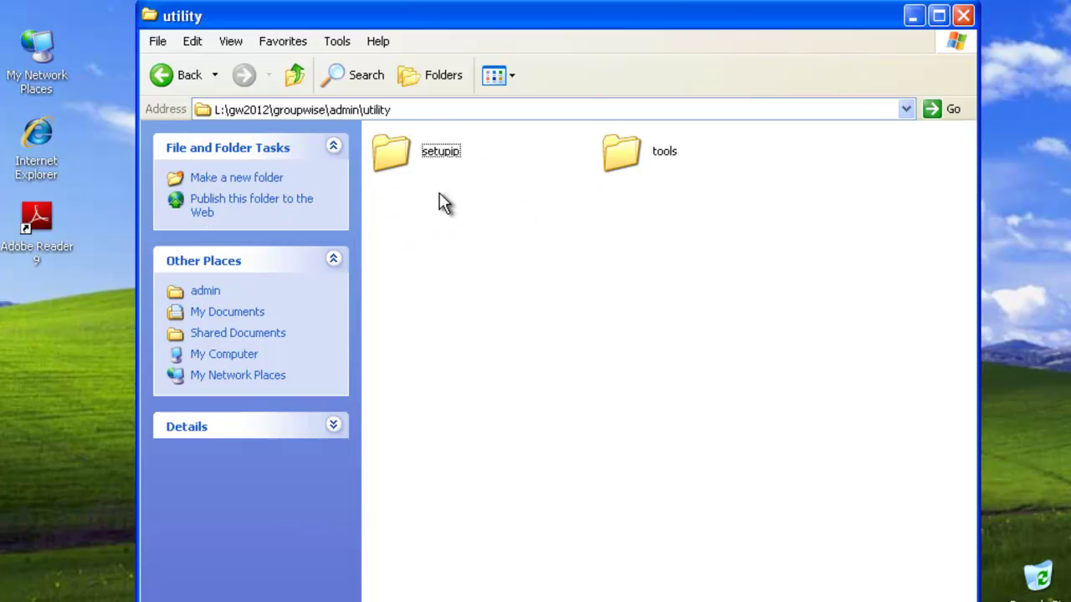
double_click(392, 155)
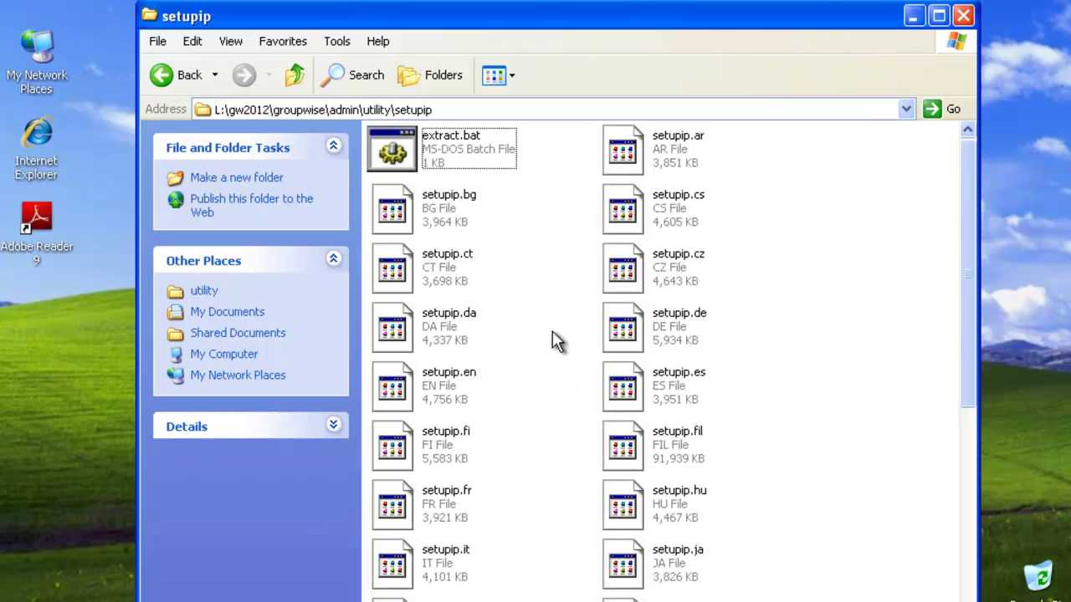
left_click(677, 452)
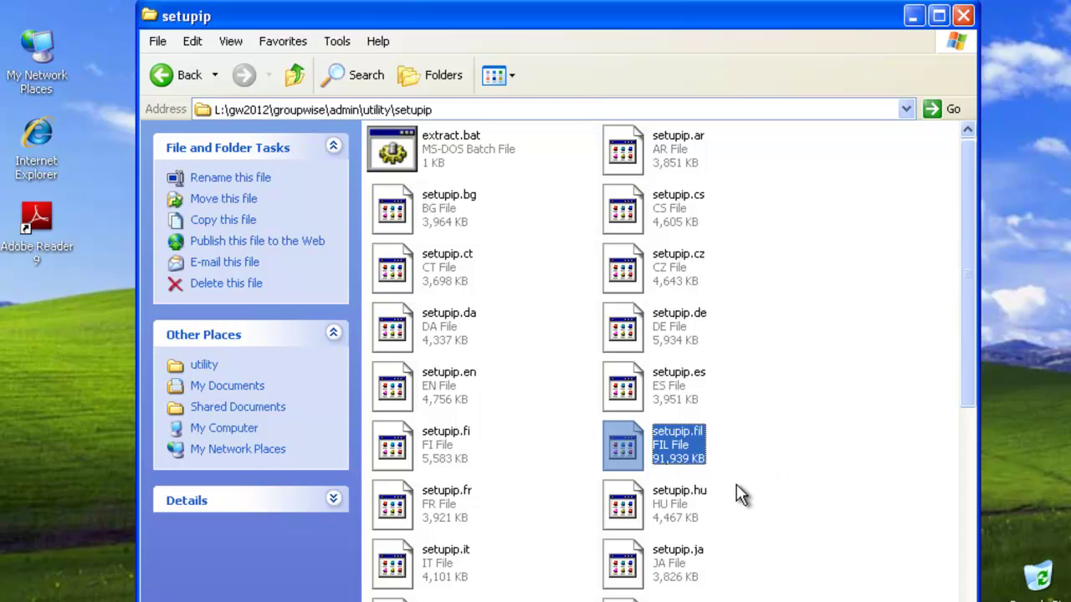
left_click(445, 156)
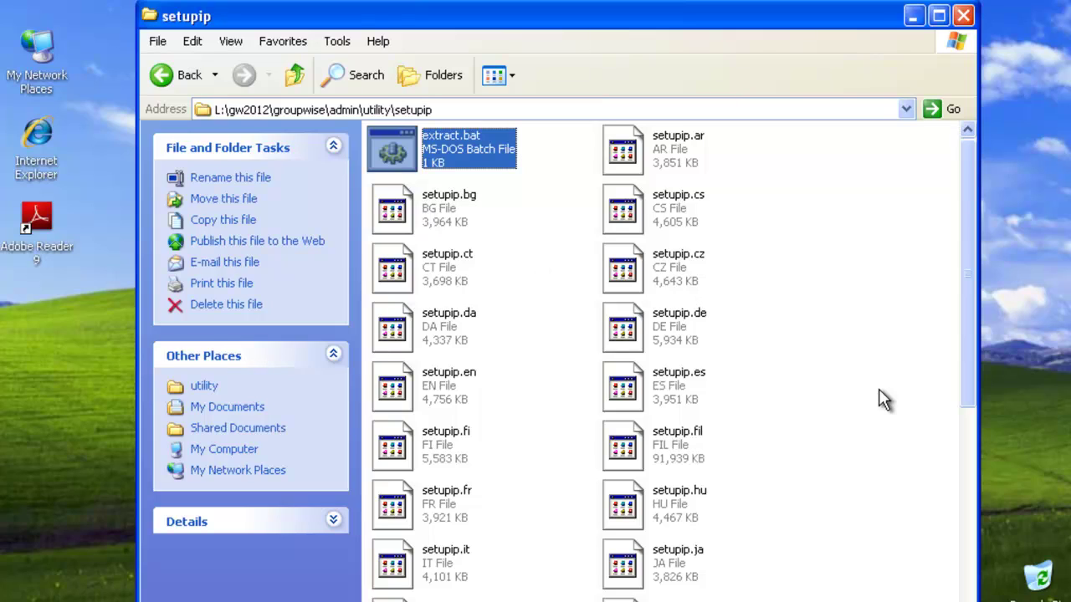
- Highlight extract.bat, setupip.fil, setupip.en and setupip.da as the required setup files, and close the setupip folder
left_click_drag(490, 144, 631, 190)
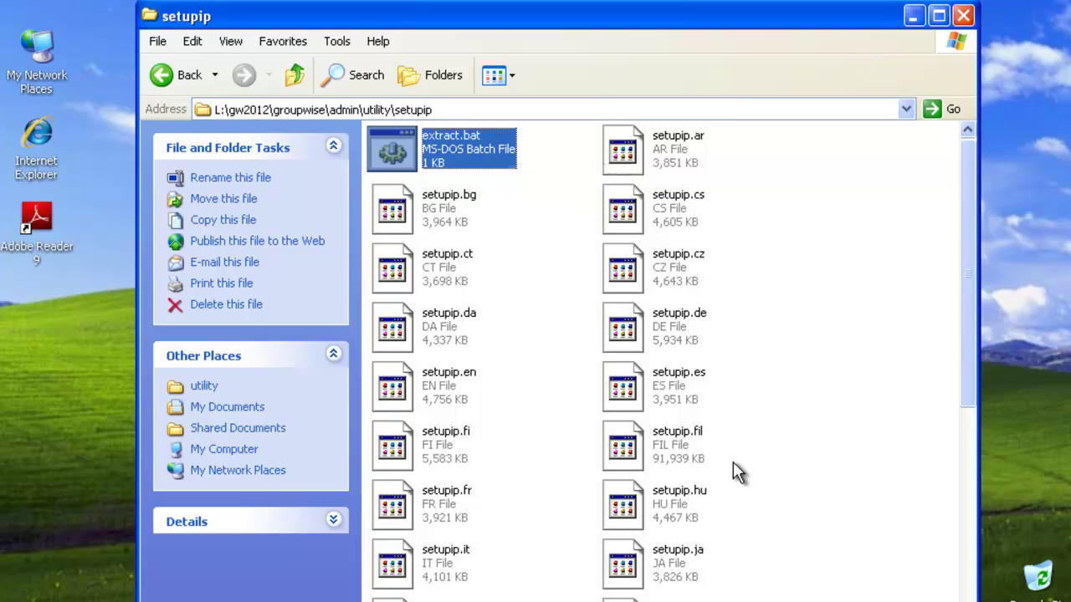
left_click(665, 452, "ctrl")
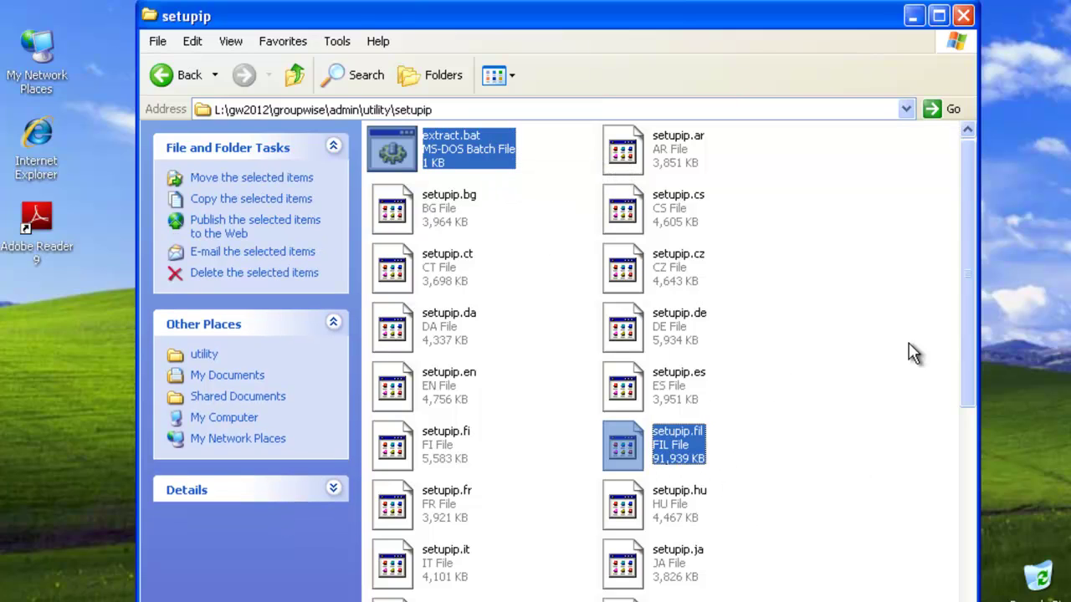
left_click(456, 399, "ctrl")
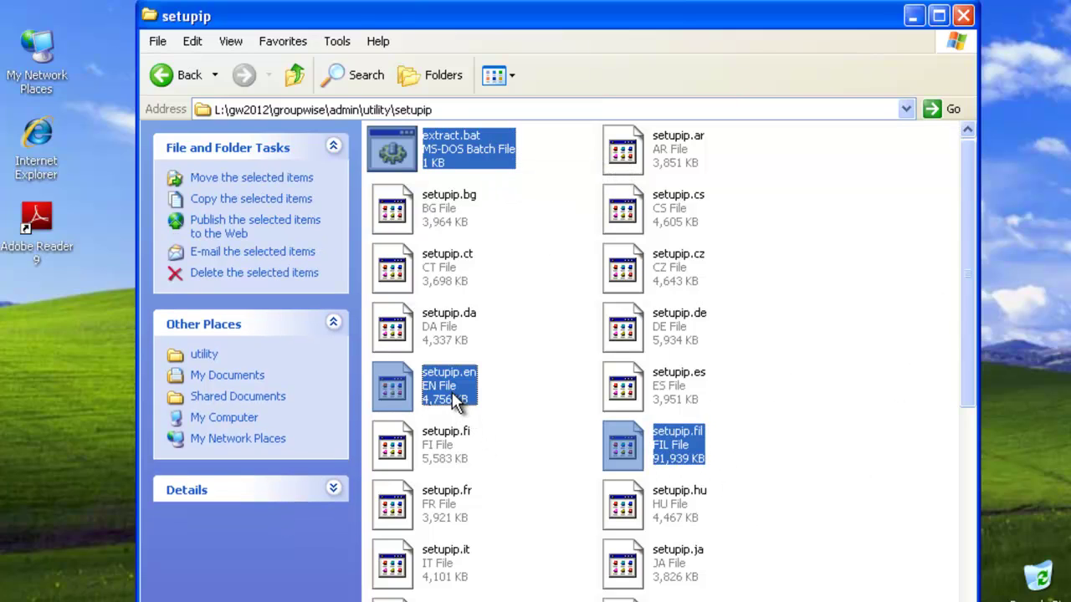
left_click(439, 325, "ctrl")
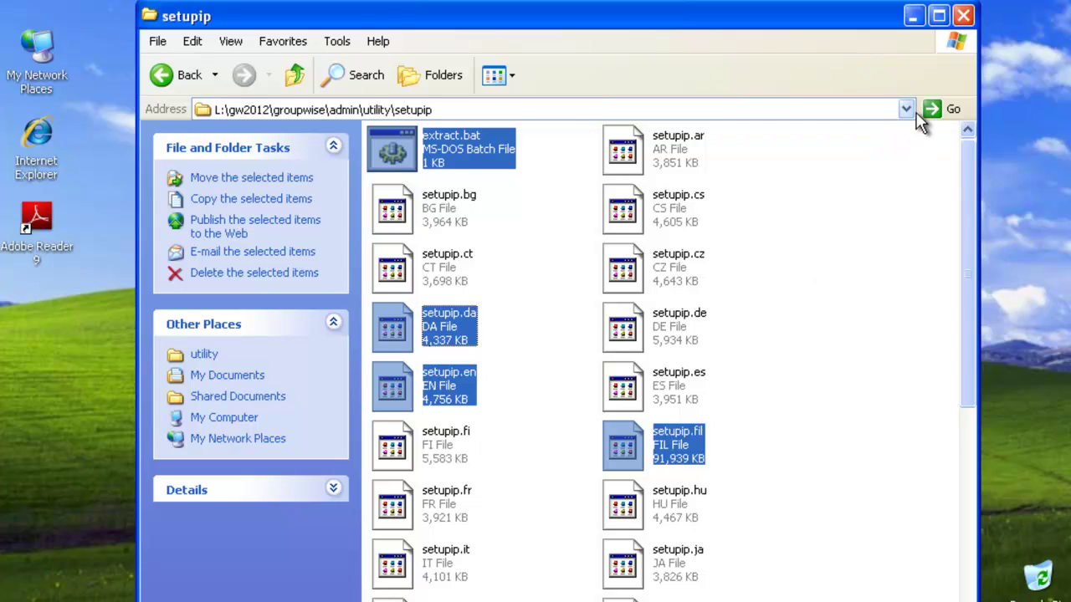
left_click(963, 16)
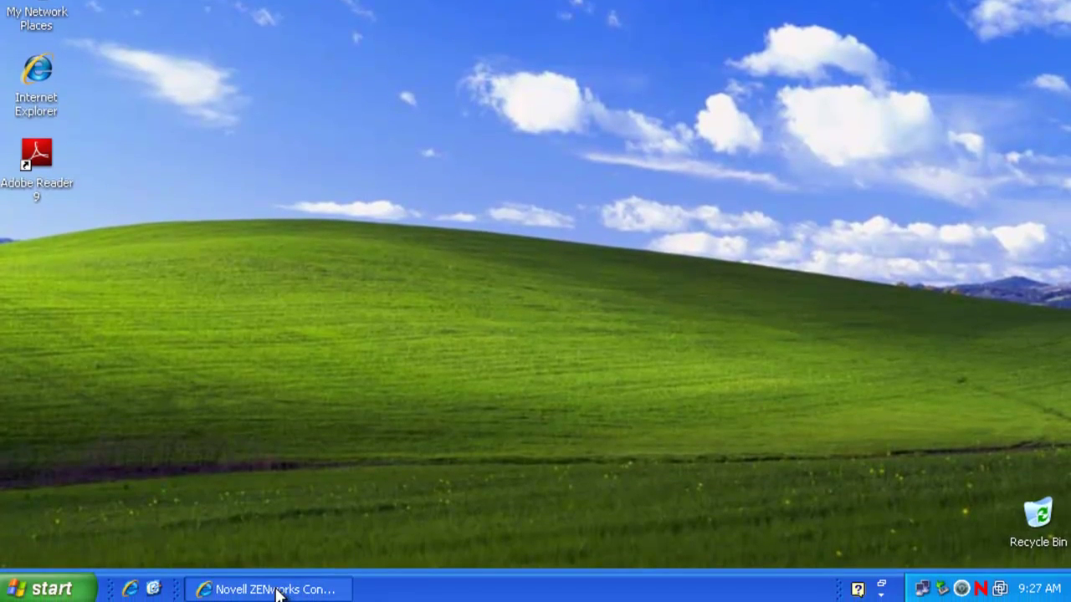
- Switch to ZENworks Control Center and start a new Windows Bundle with the Empty Bundle category
left_click(276, 590)
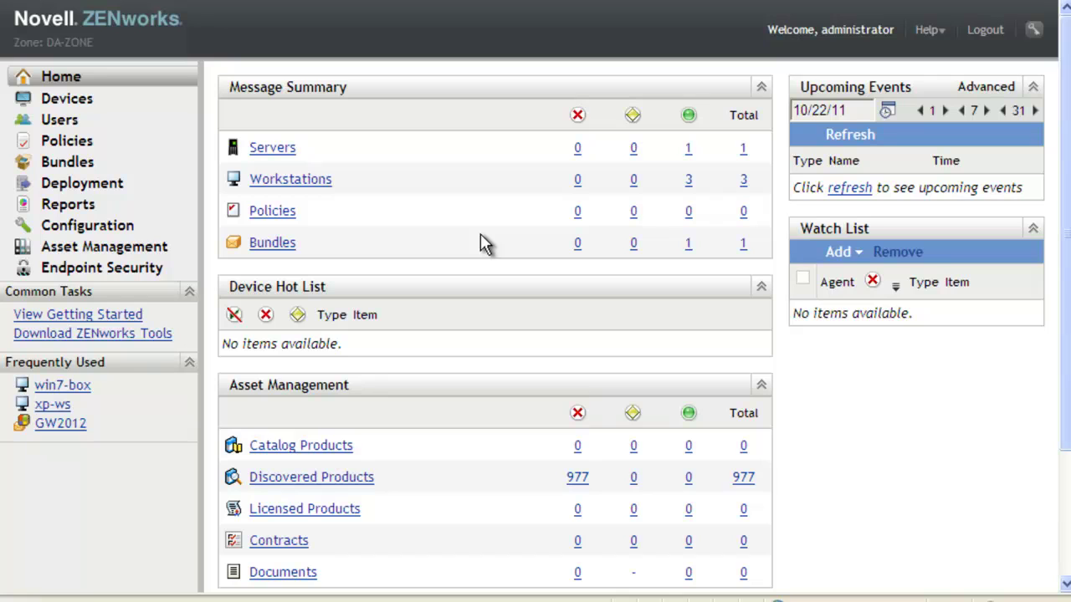
left_click(67, 167)
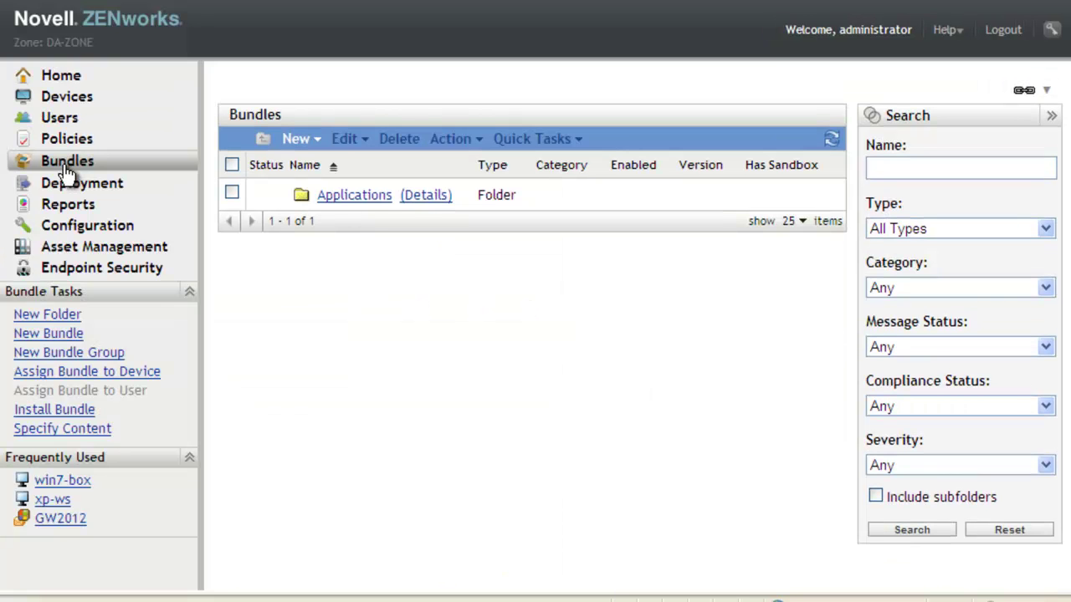
left_click(317, 142)
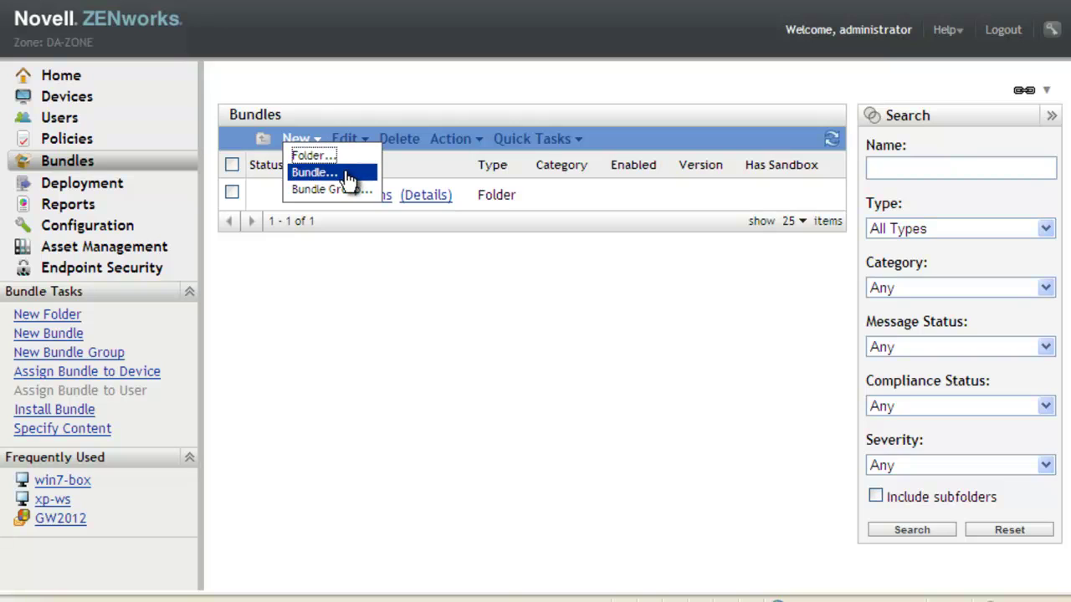
left_click(341, 173)
left_click(256, 315)
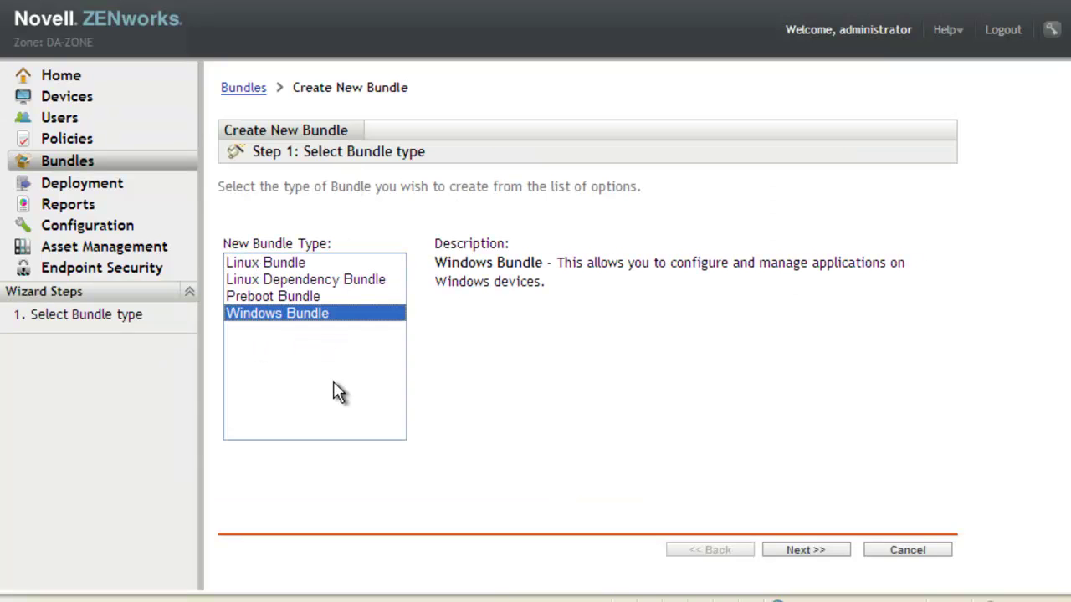
left_click(788, 551)
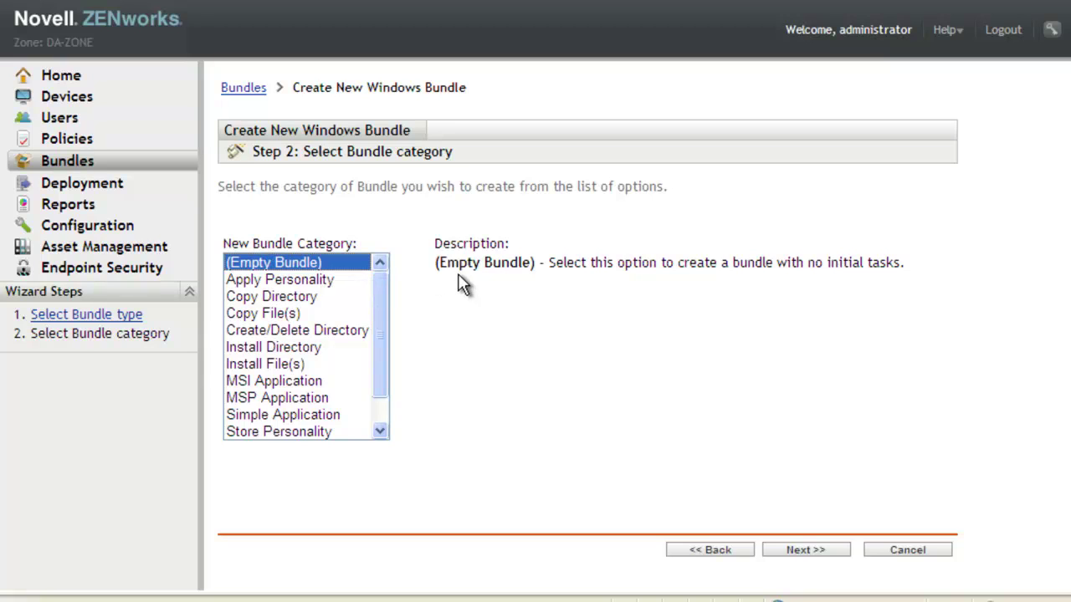
left_click(816, 549)
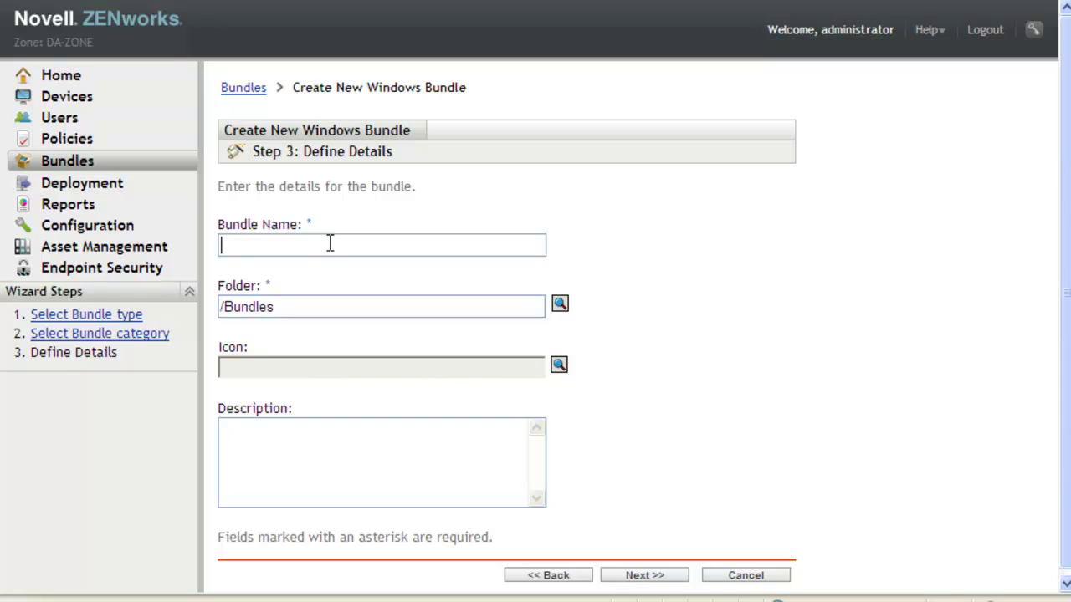
- Name the bundle GW2012 and browse for its icon in L:\gw2012\groupwise\client\win32
type("GW2012")
left_click(558, 367)
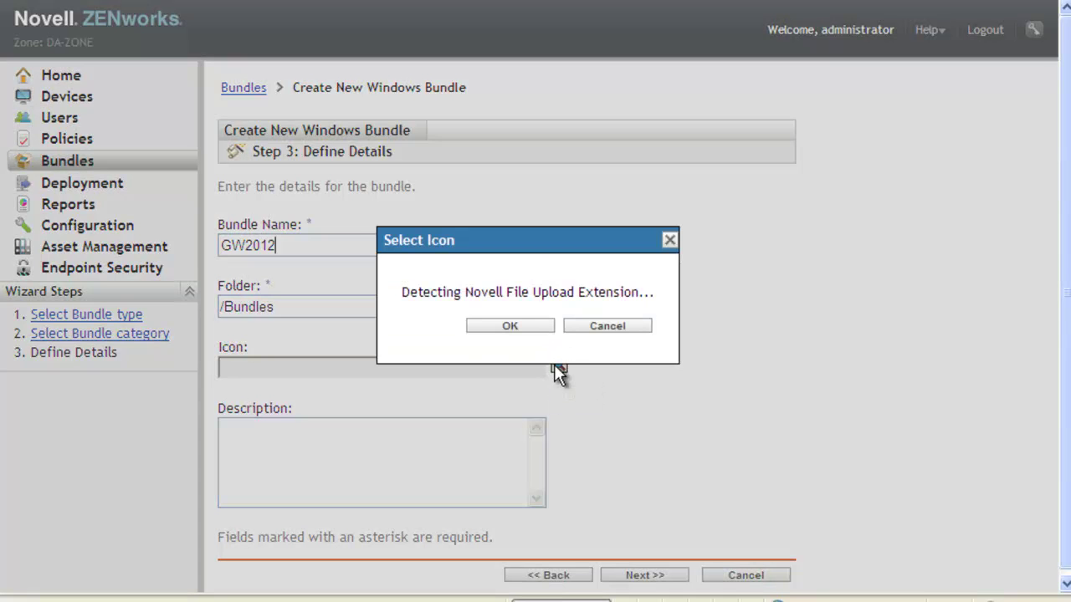
left_click(681, 306)
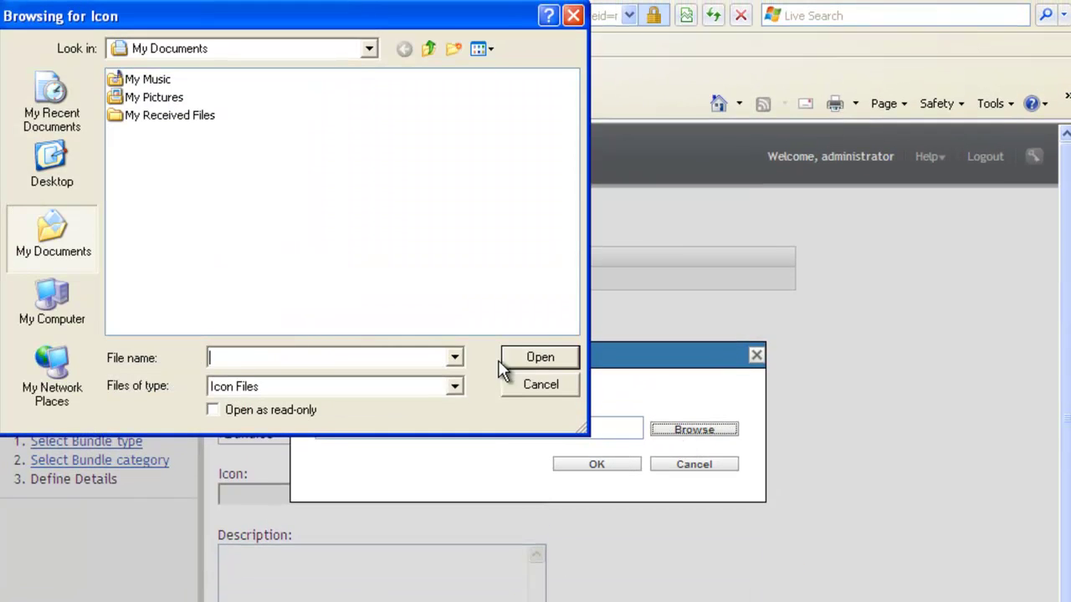
left_click(94, 308)
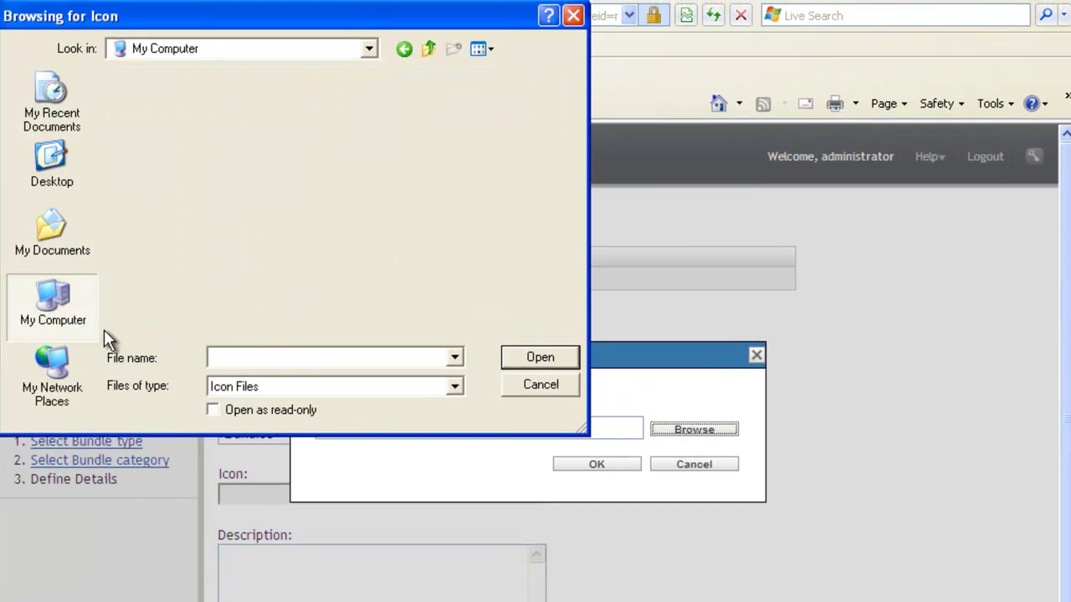
double_click(155, 132)
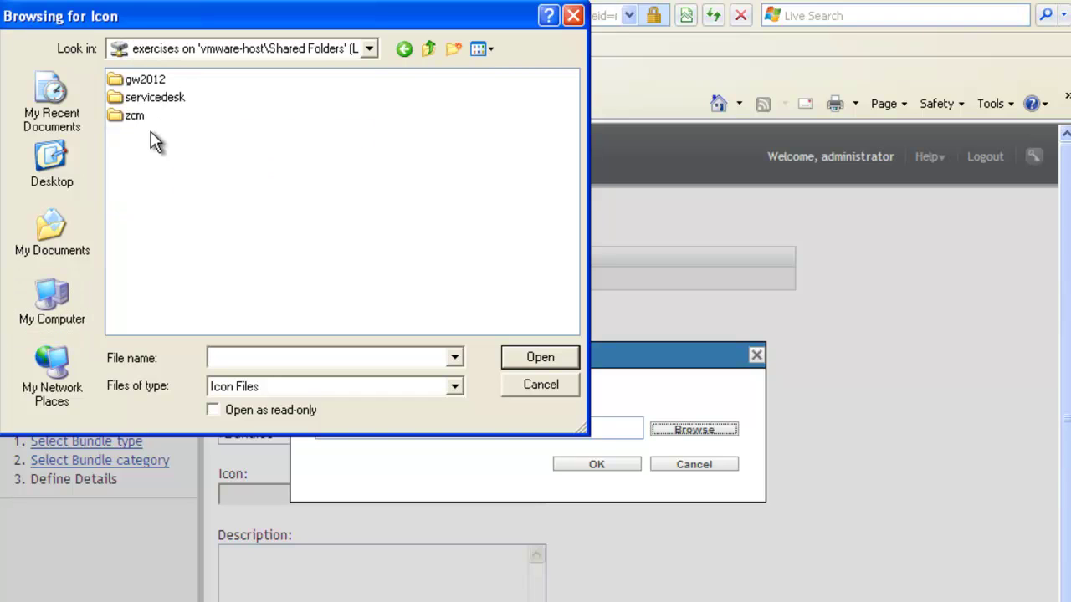
double_click(143, 82)
double_click(166, 83)
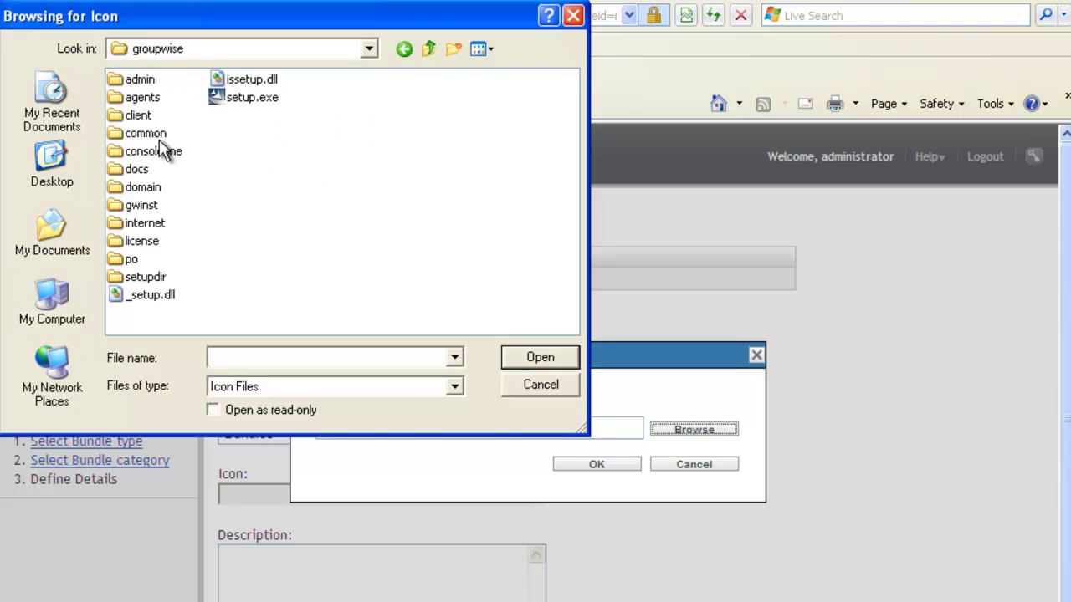
double_click(142, 117)
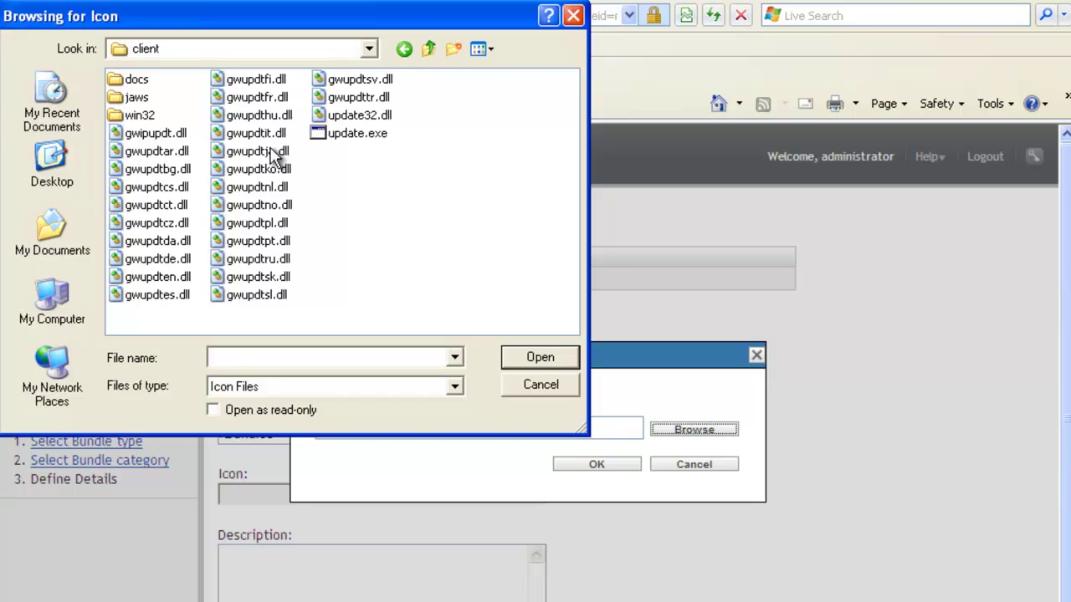
double_click(140, 116)
- Choose grpwise12.ico as the bundle's icon and upload it
left_click(378, 261)
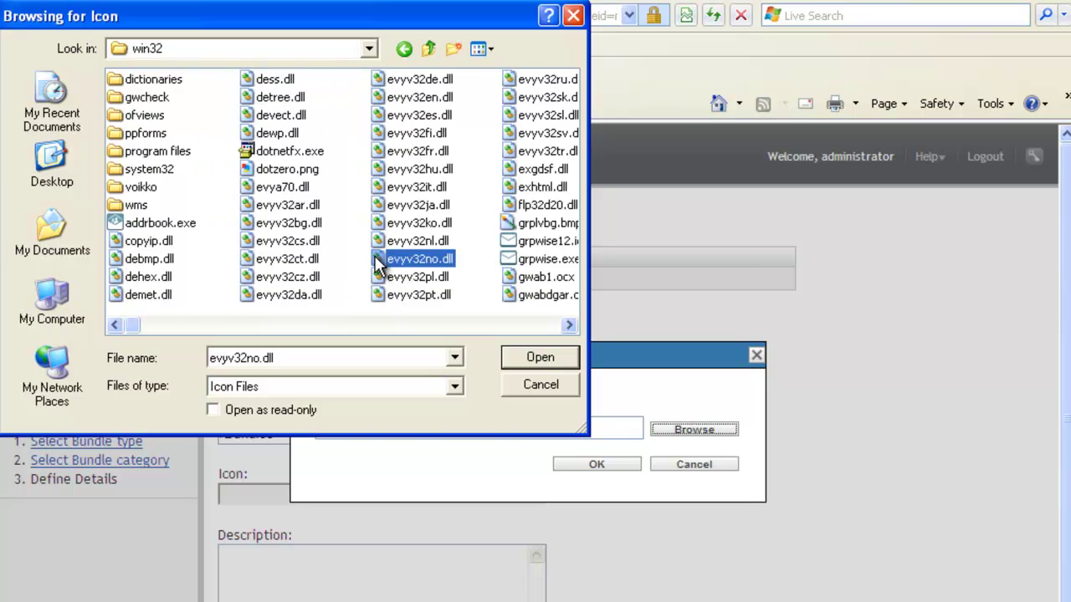
key("g")
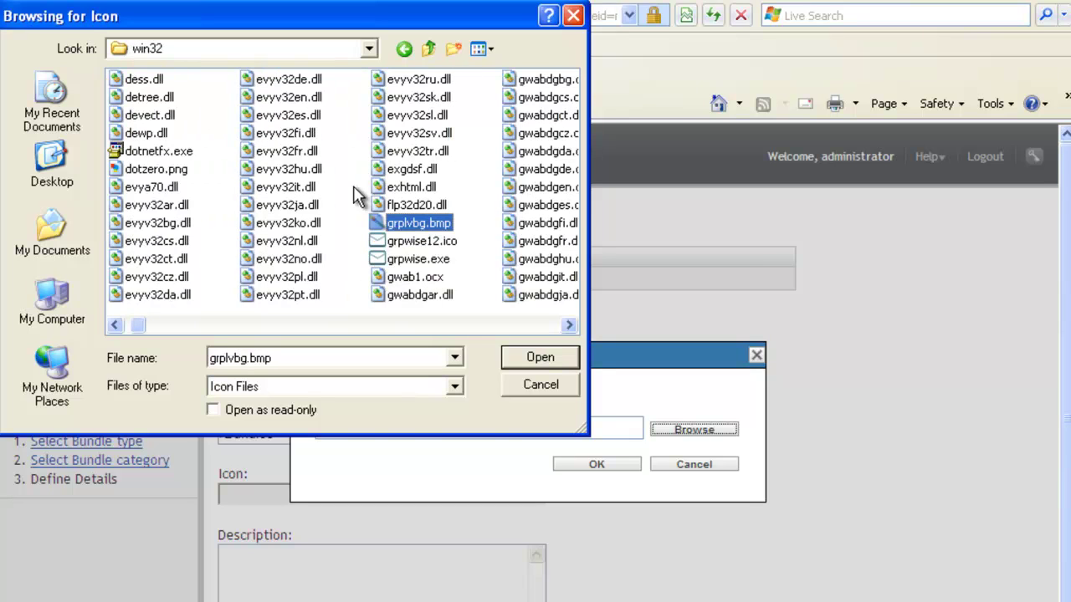
left_click(414, 259)
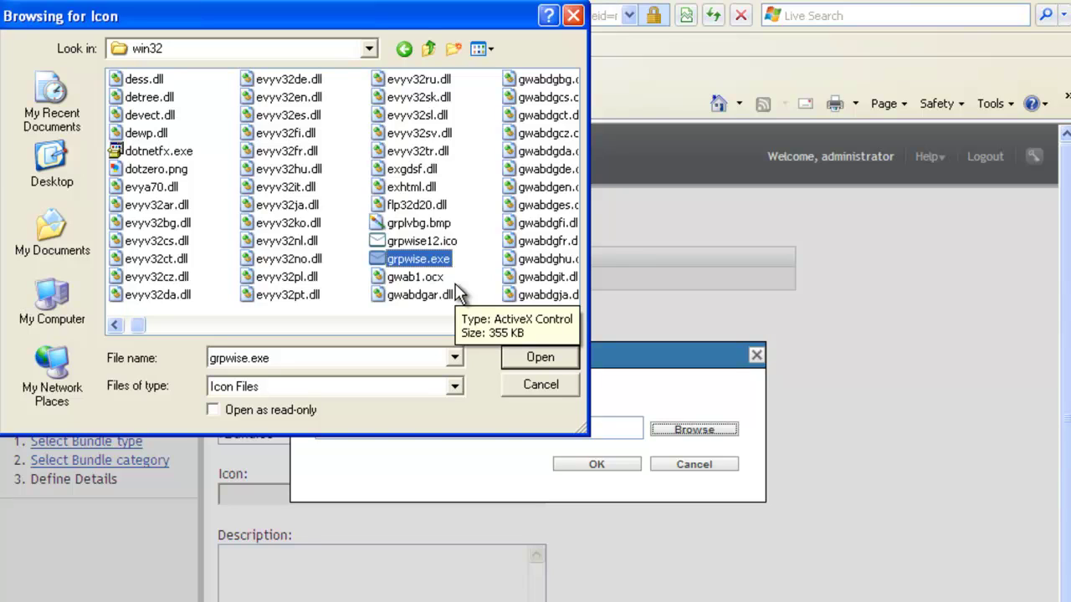
left_click(431, 242)
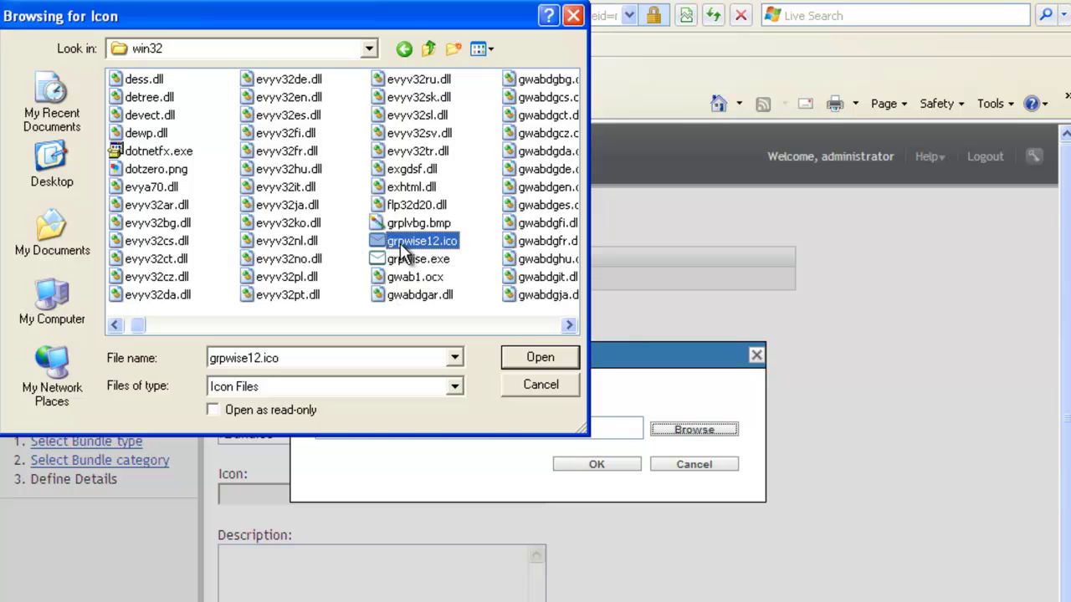
left_click(540, 357)
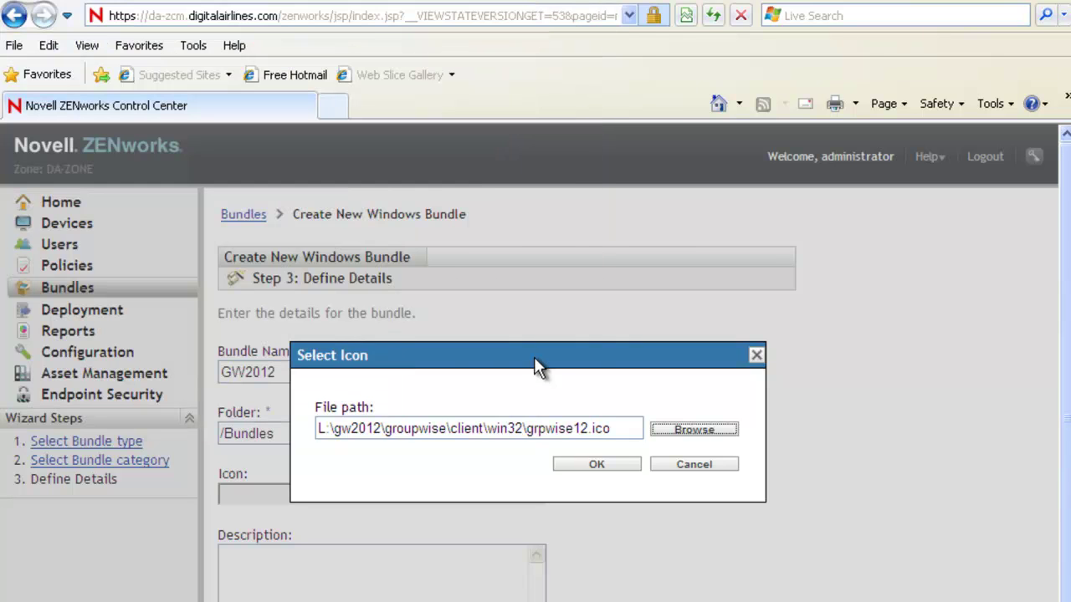
left_click(610, 465)
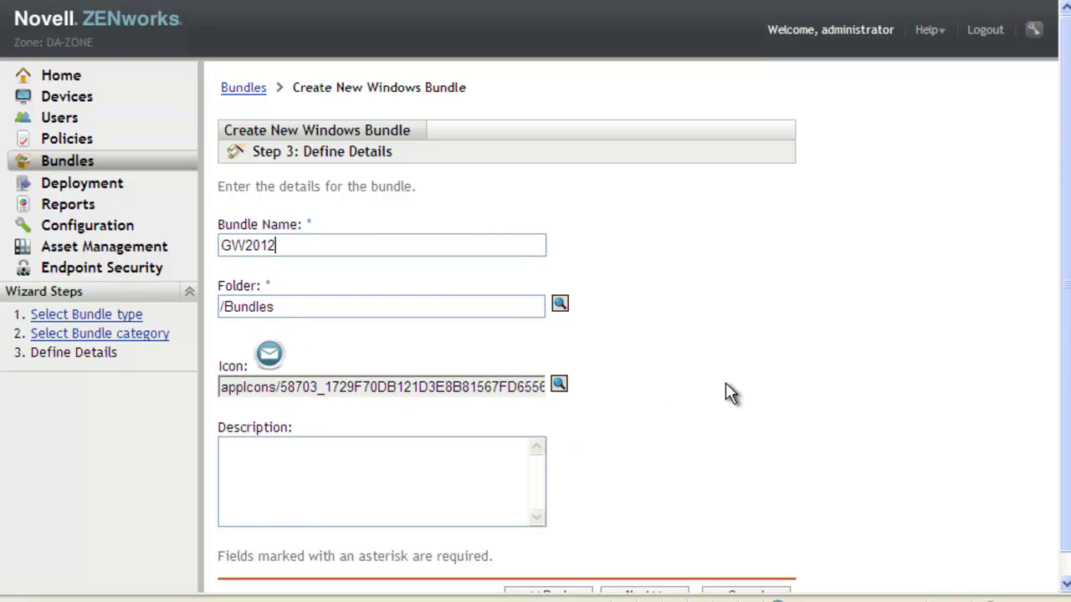
- Continue to the bundle summary, enable Create as Sandbox, and finish creating the GW2012 bundle
scroll(725, 383, "down", 1)
left_click(660, 572)
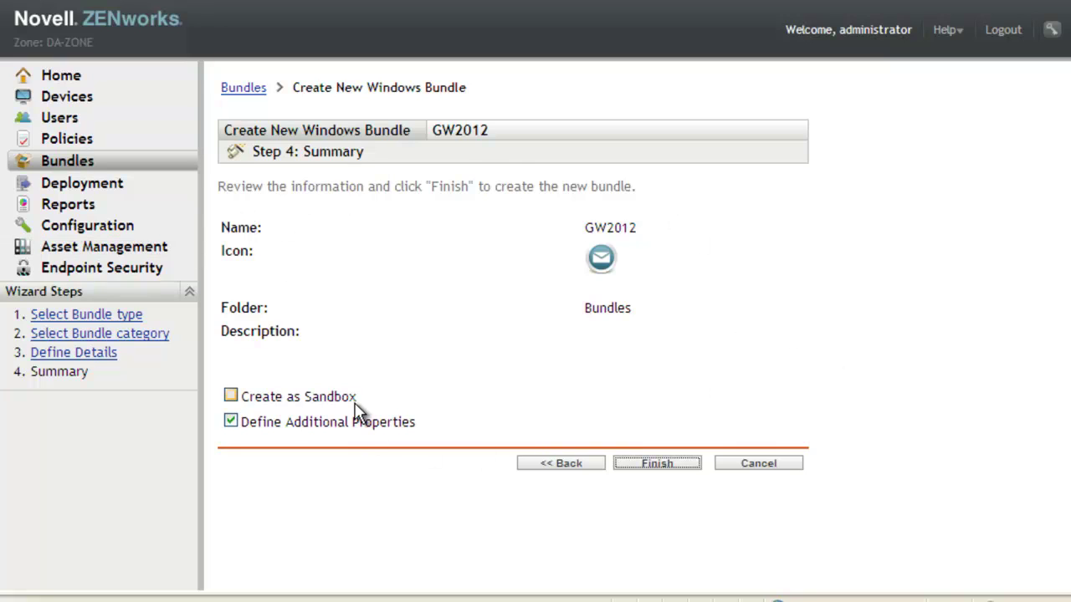
left_click(259, 395)
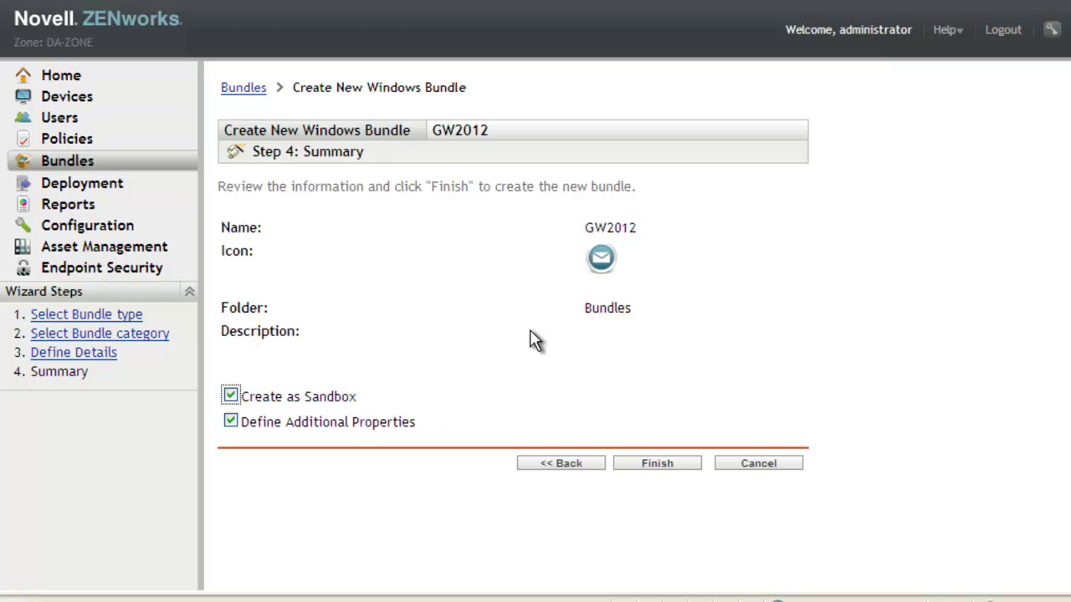
left_click(659, 464)
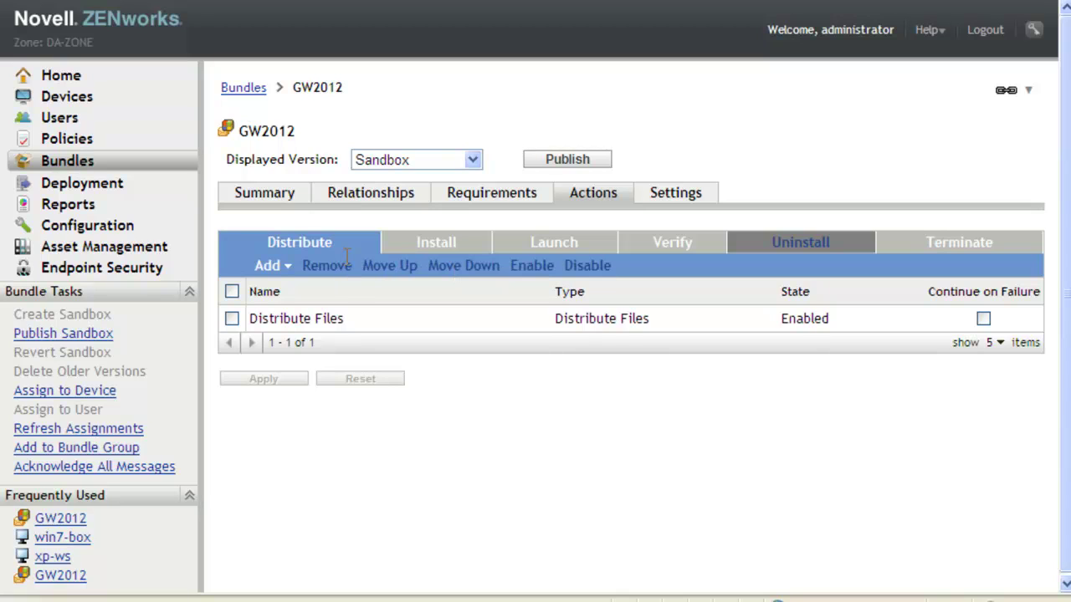
- Add an Install File(s) action to the bundle's Install actions and name it "Install Files to a temporary install directory"
left_click(427, 247)
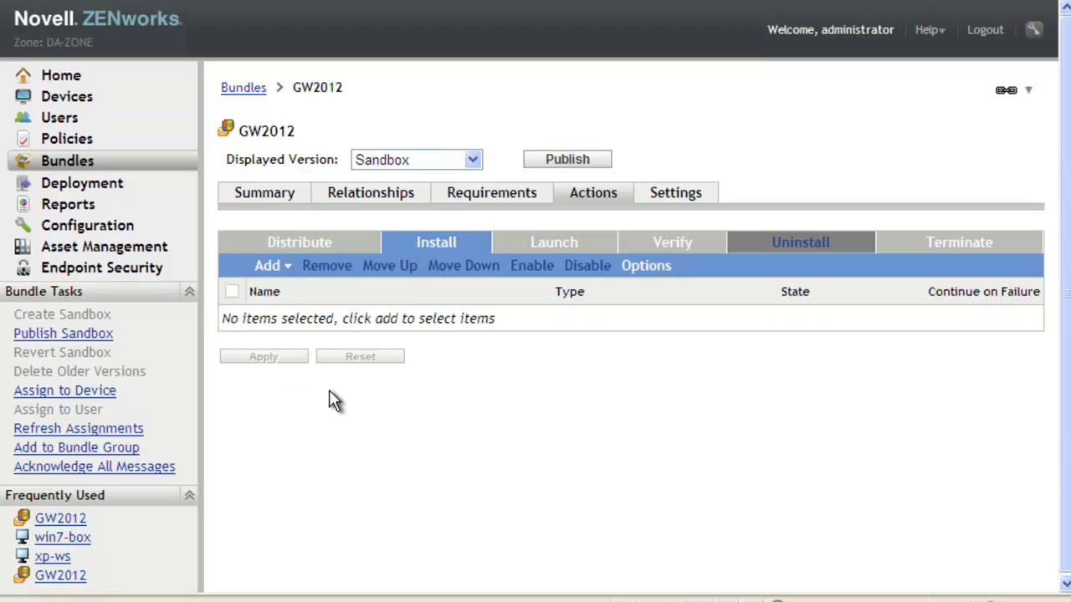
left_click(292, 275)
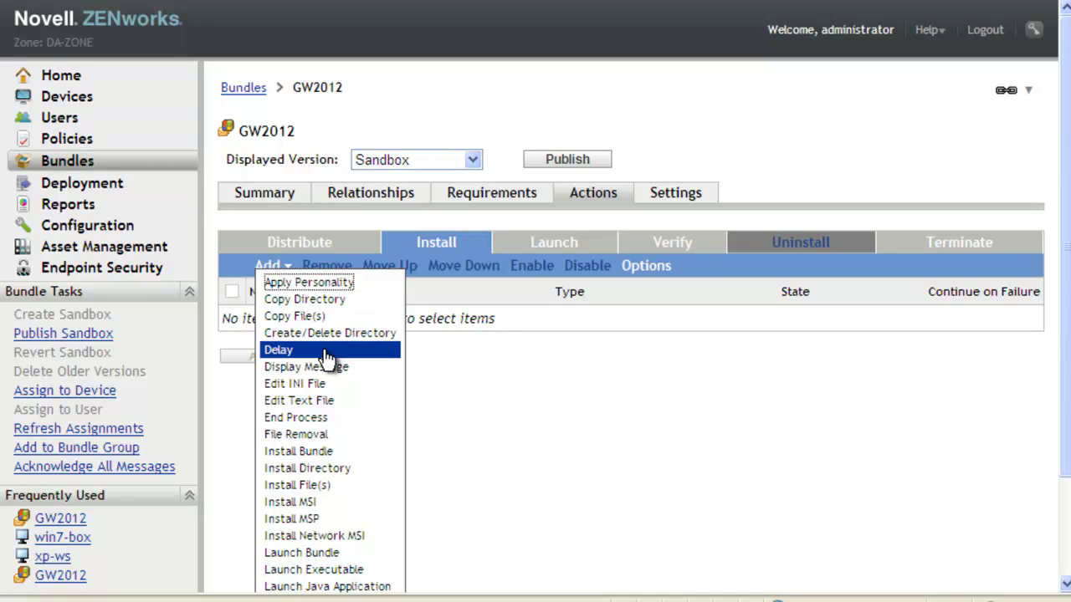
left_click(327, 491)
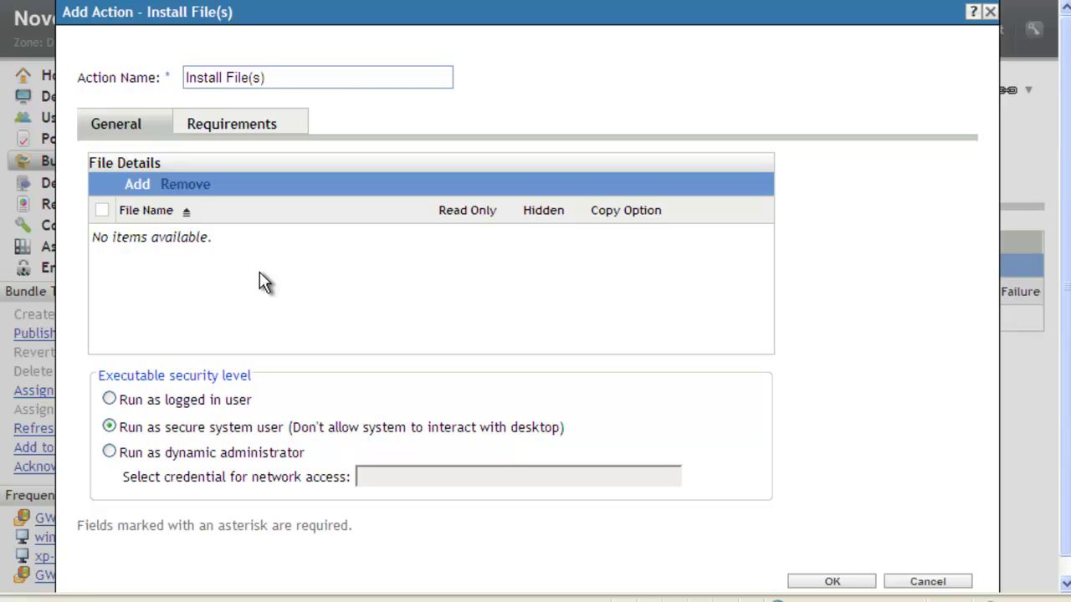
key("BackSpace")
key("BackSpace")
key("BackSpace")
type("s to a tempo")
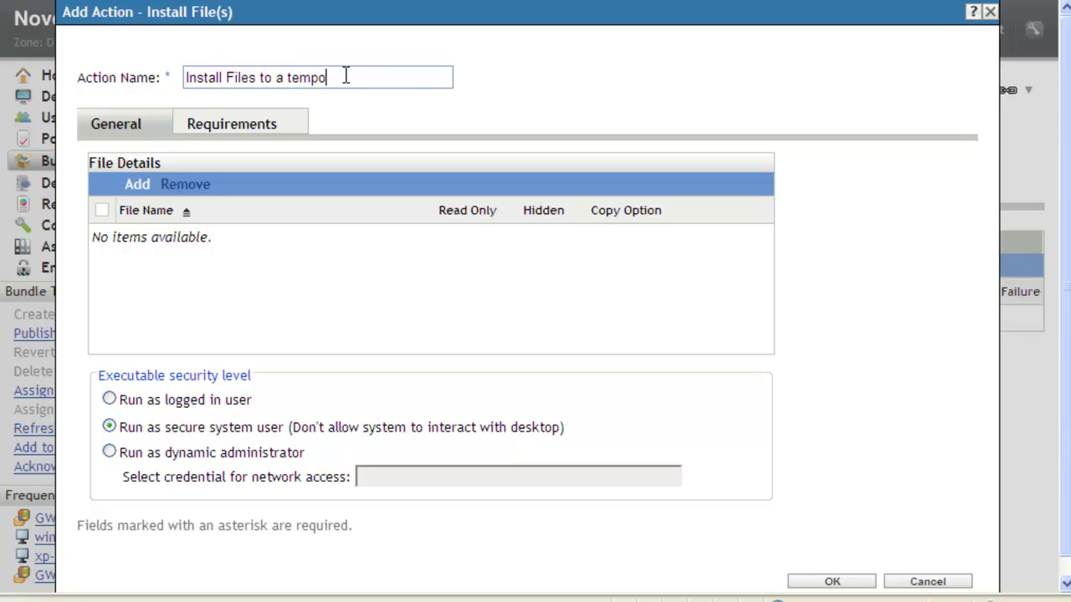
type("rary install directory")
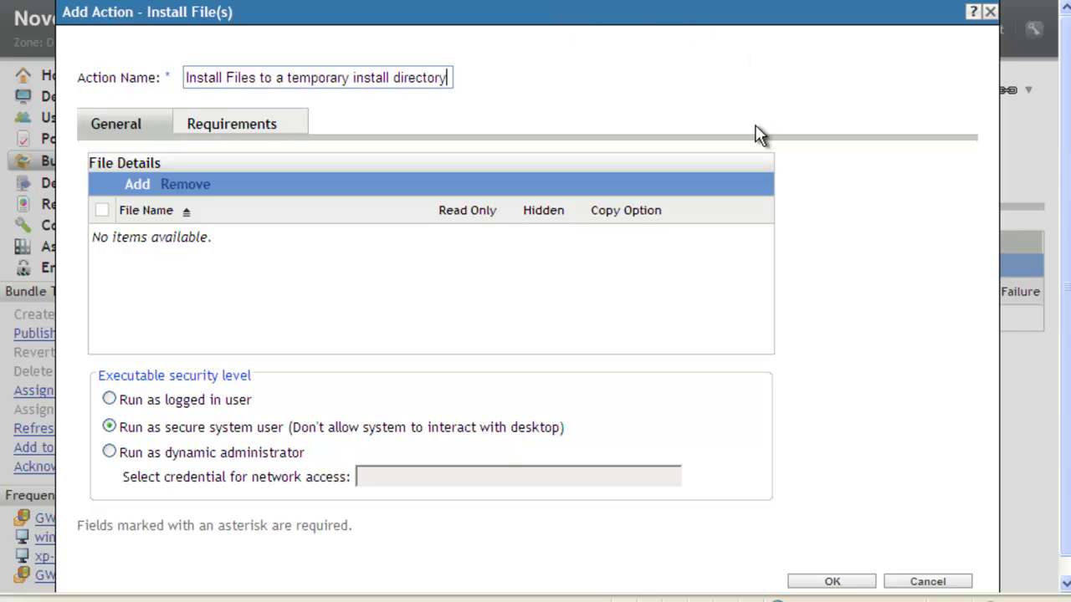
- Start adding files to the Install File(s) action and browse to L:\gw2012\groupwise\admin\utility\setupip
left_click(138, 185)
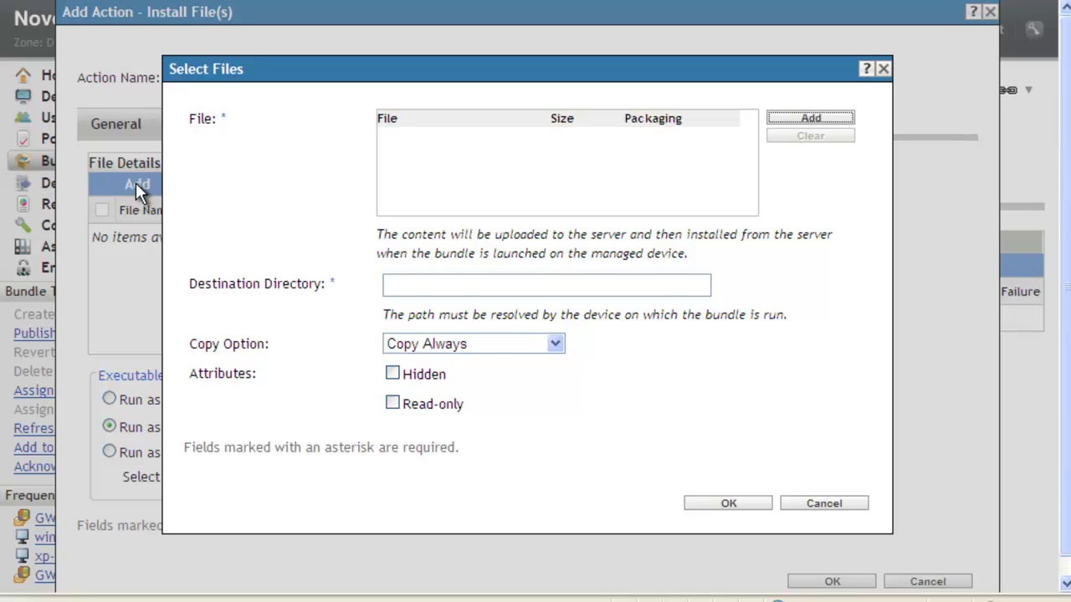
left_click(799, 118)
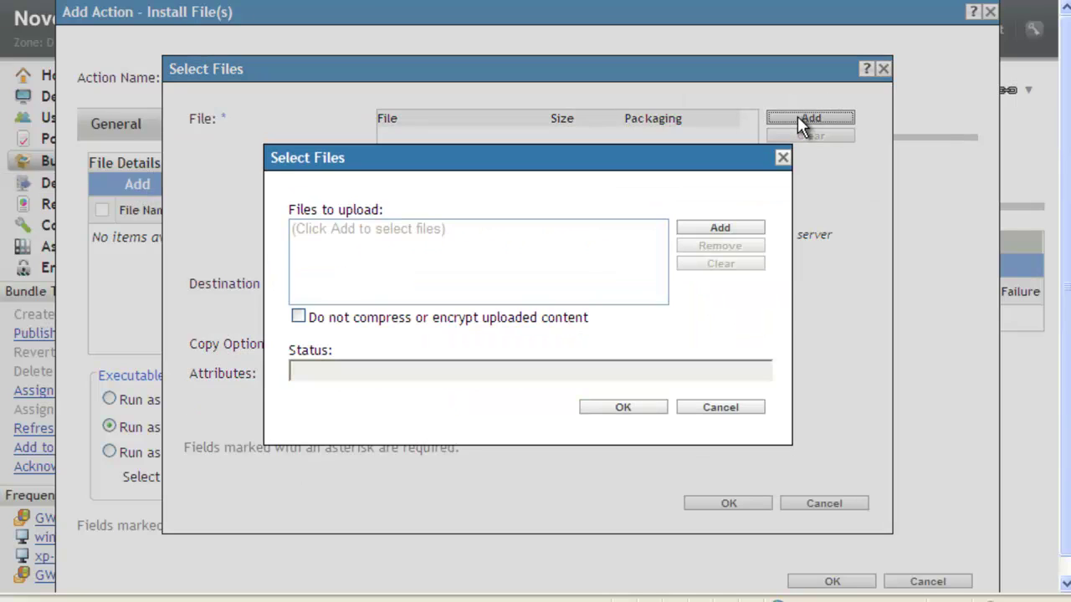
left_click(733, 228)
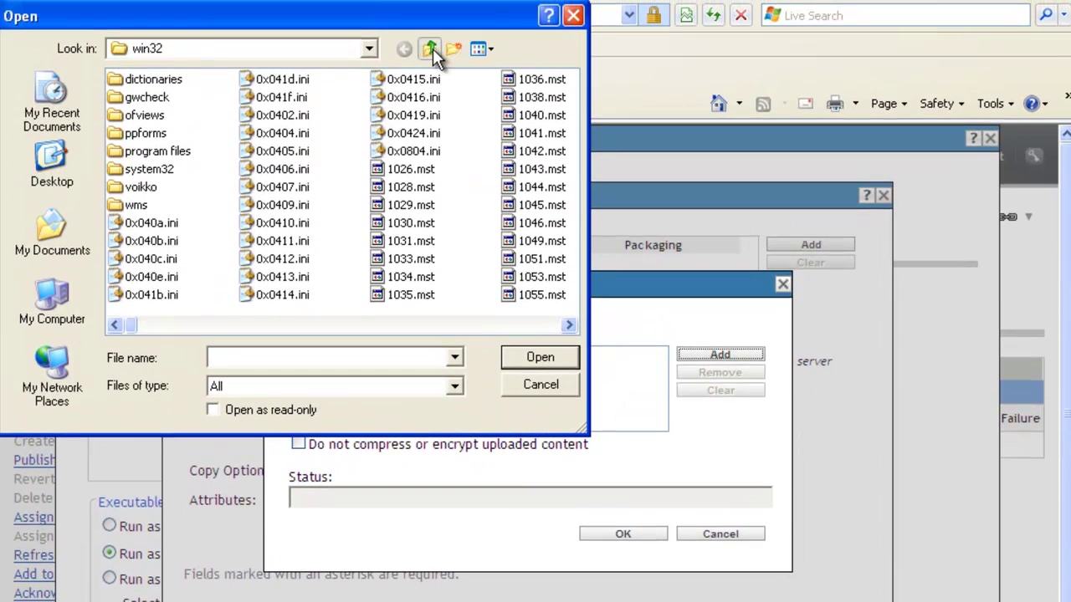
left_click(431, 50)
left_click(432, 49)
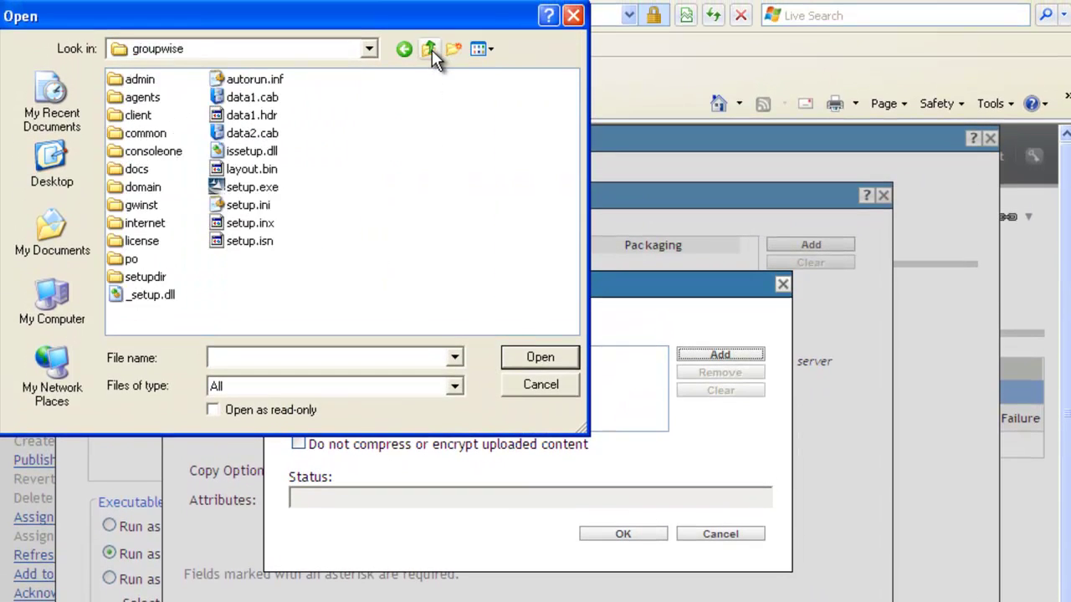
double_click(126, 79)
double_click(138, 116)
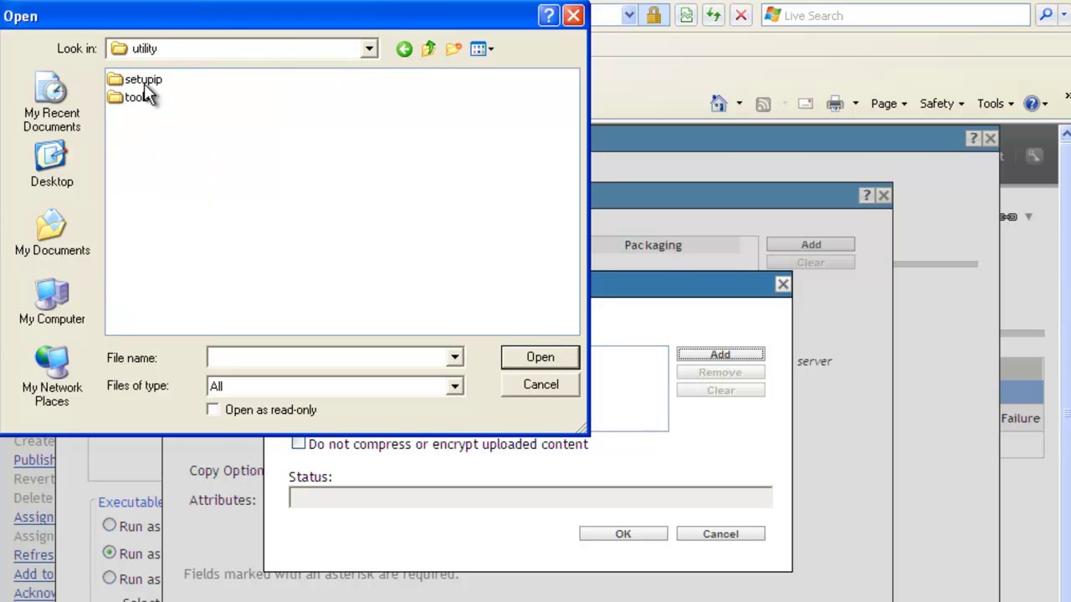
double_click(139, 79)
- Choose extract.bat, setupip.da, setupip.en and setupip.fil from the setupip folder as the files to upload
left_click(164, 79)
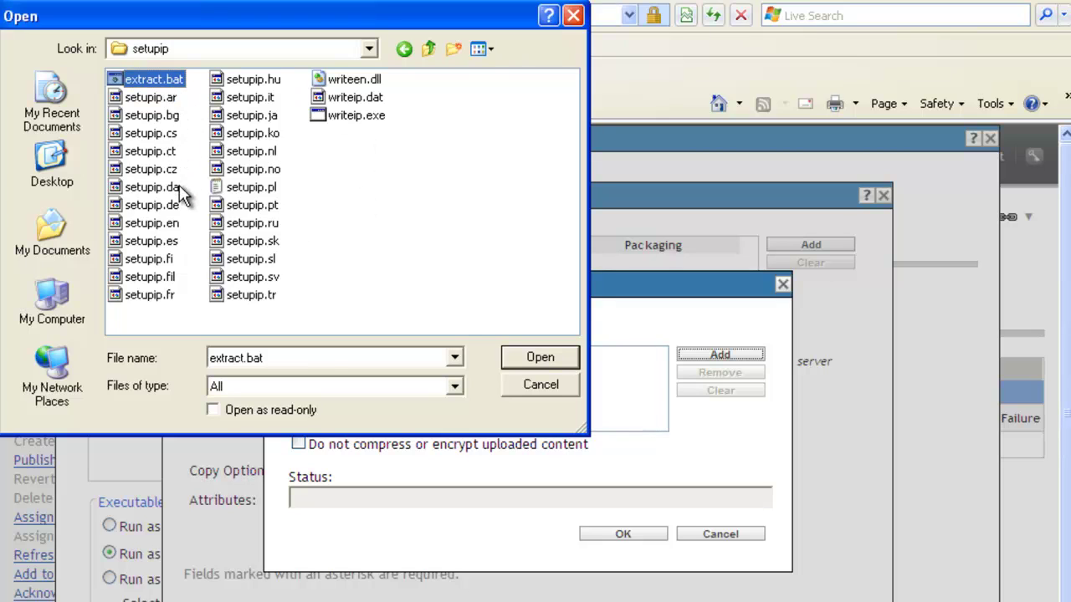
left_click(151, 188, "ctrl")
left_click(169, 224, "ctrl")
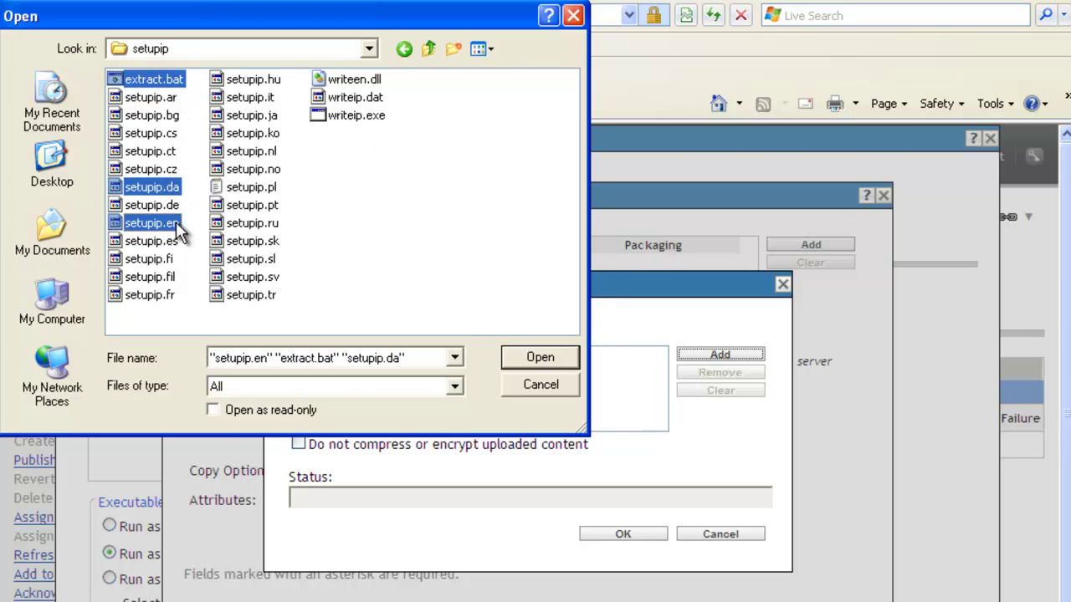
left_click(138, 277, "ctrl")
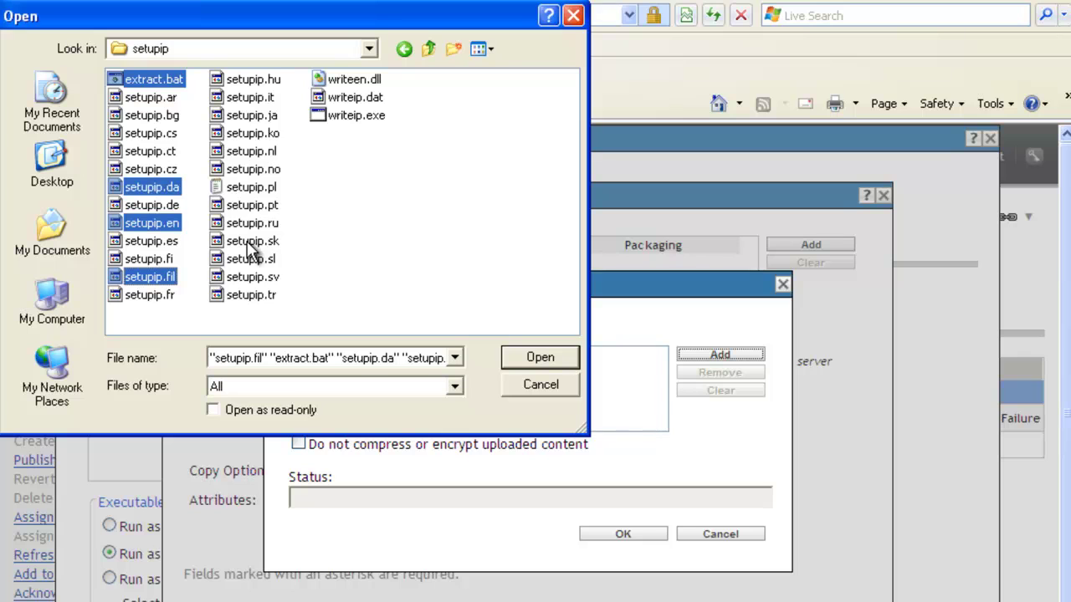
left_click(527, 358)
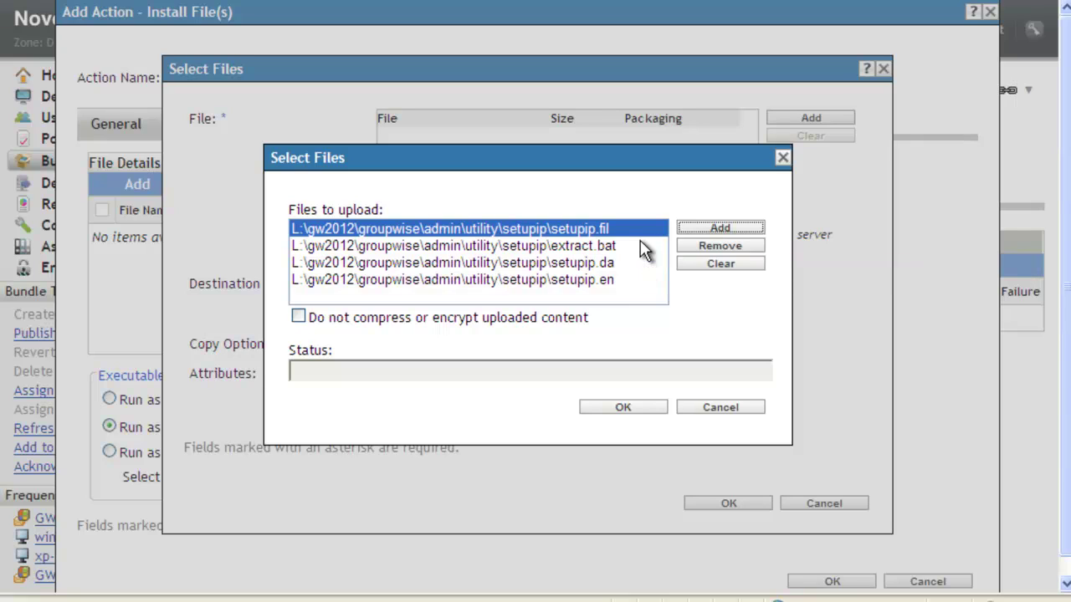
- Turn off compression and encryption for the uploaded content and upload the four setup files to the server
left_click(299, 317)
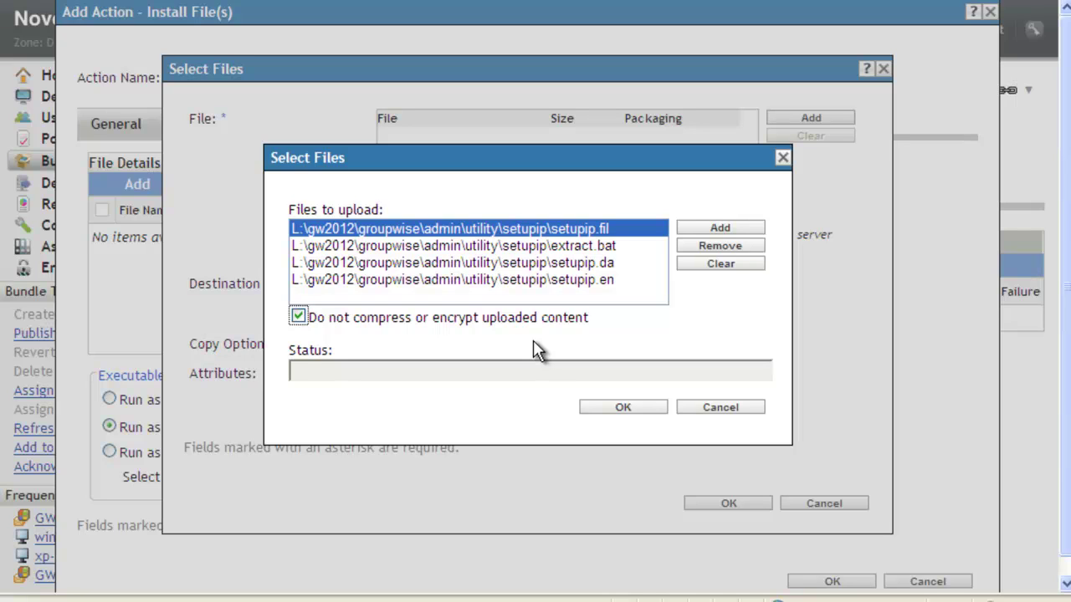
left_click(644, 406)
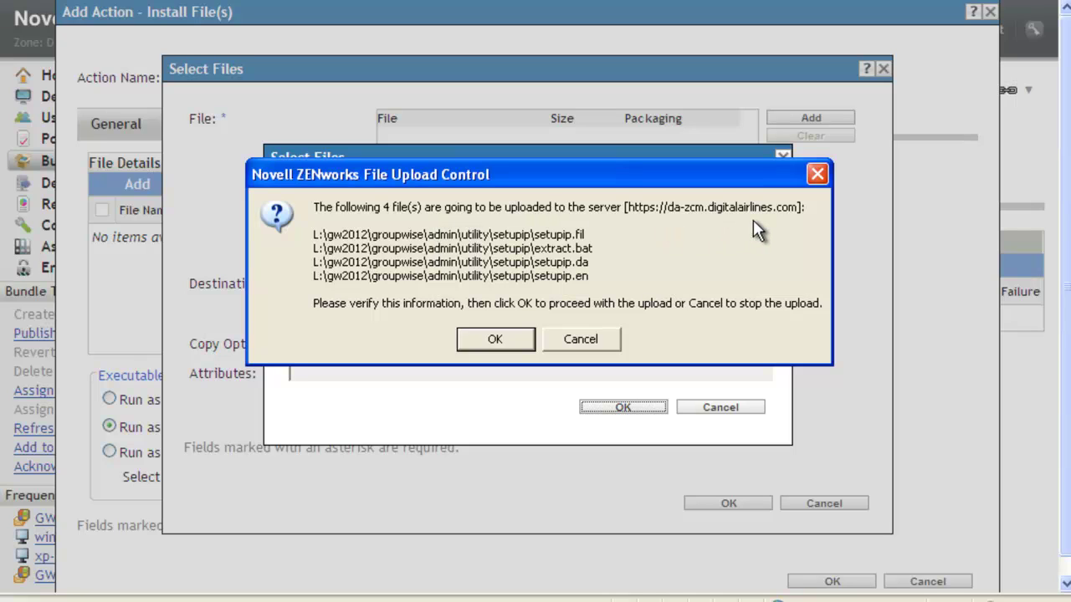
left_click(472, 342)
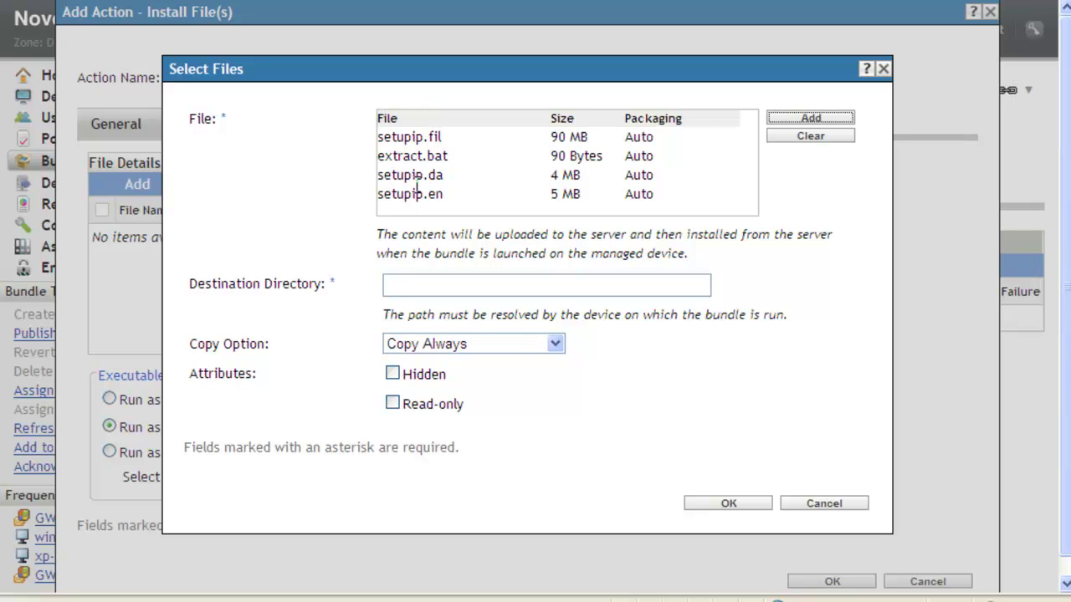
- Set the destination directory of the uploaded files to c:\gwclient and accept the file selection
left_click(435, 285)
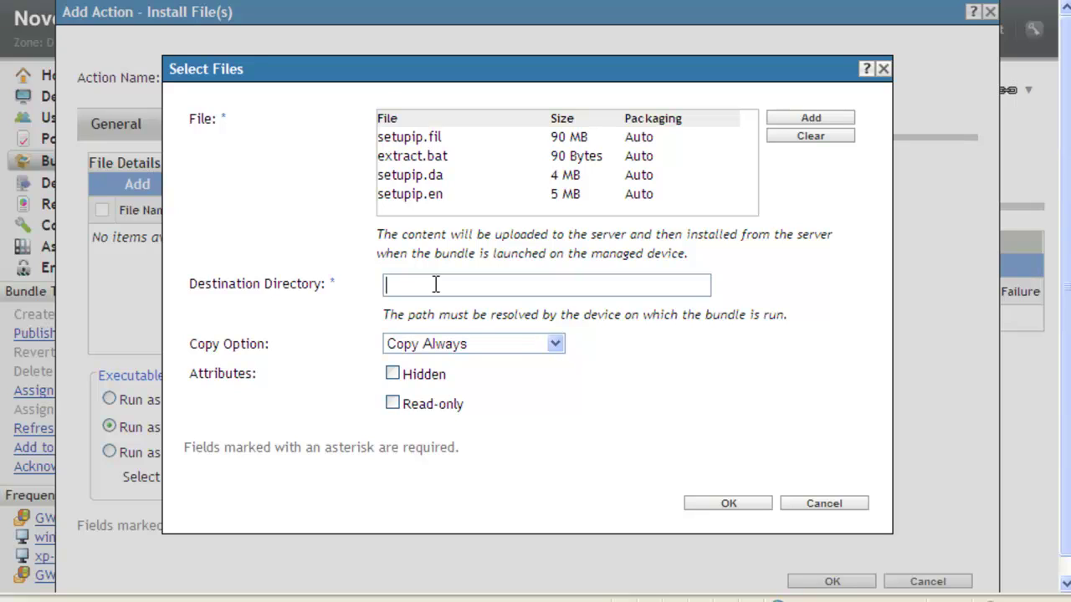
type("c:\\gwclient")
left_click(727, 505)
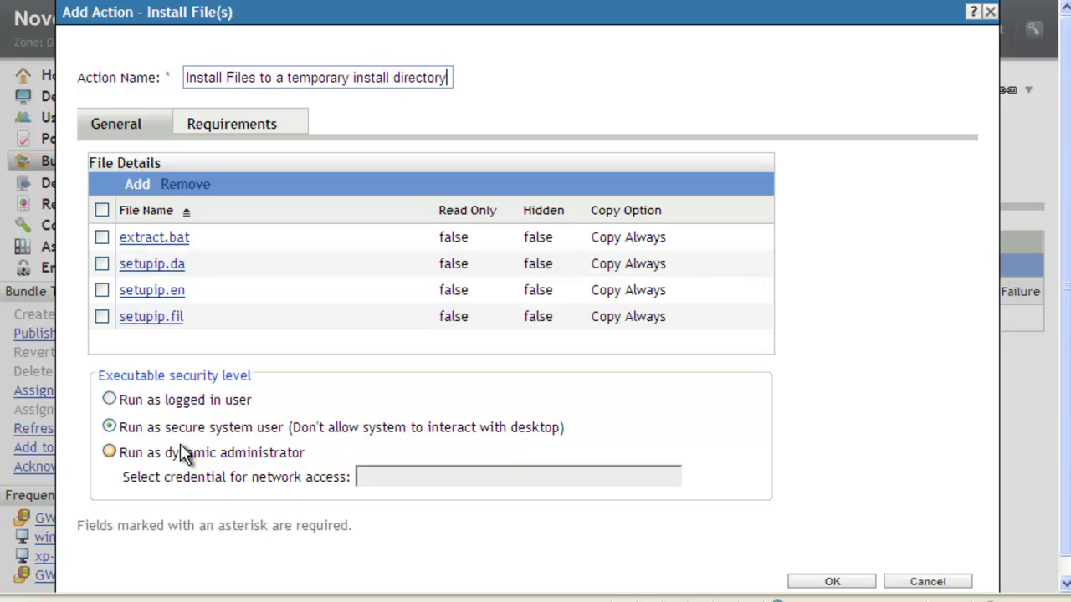
- Set the Install File(s) action to run as dynamic administrator and save the action
left_click(248, 452)
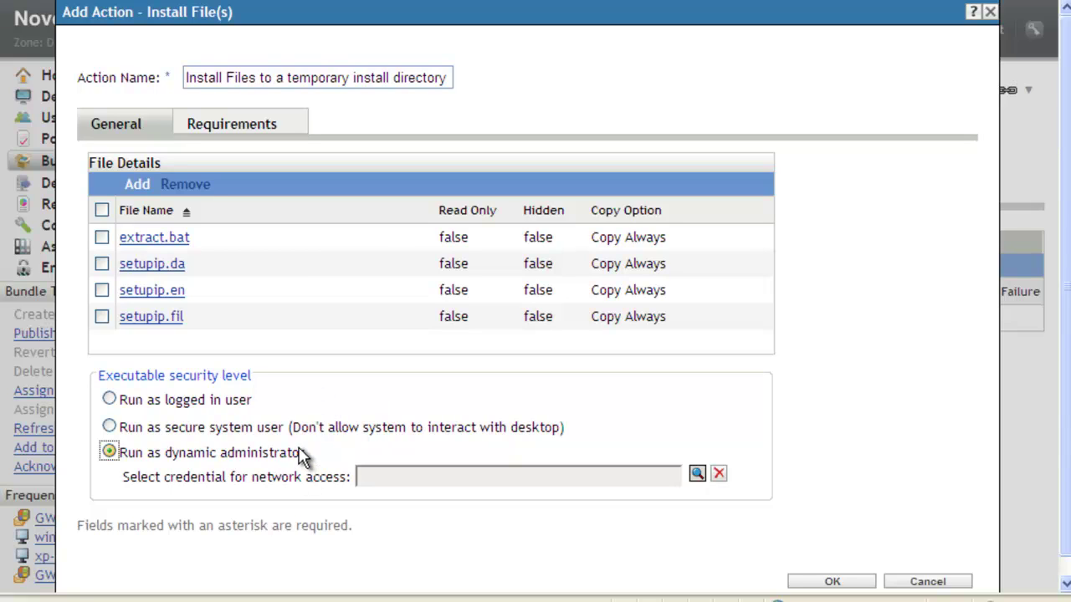
left_click(252, 133)
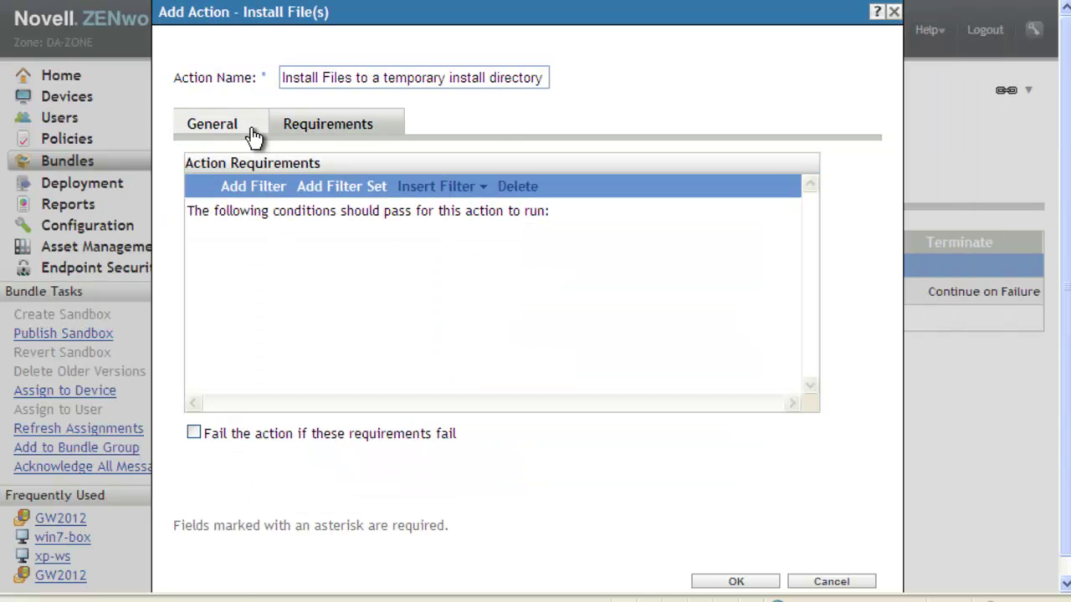
left_click(207, 126)
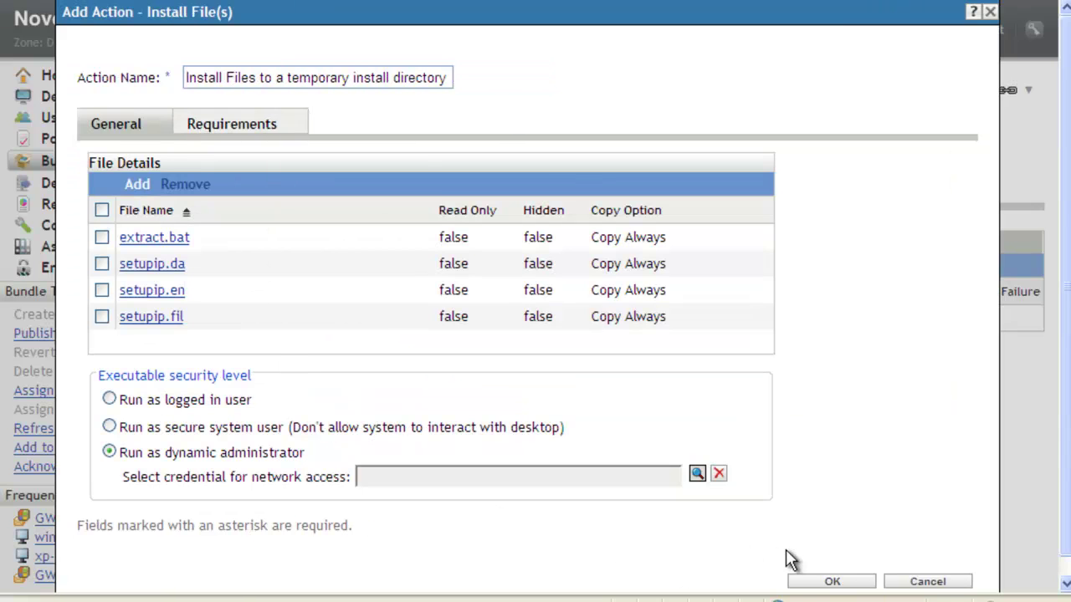
left_click(859, 587)
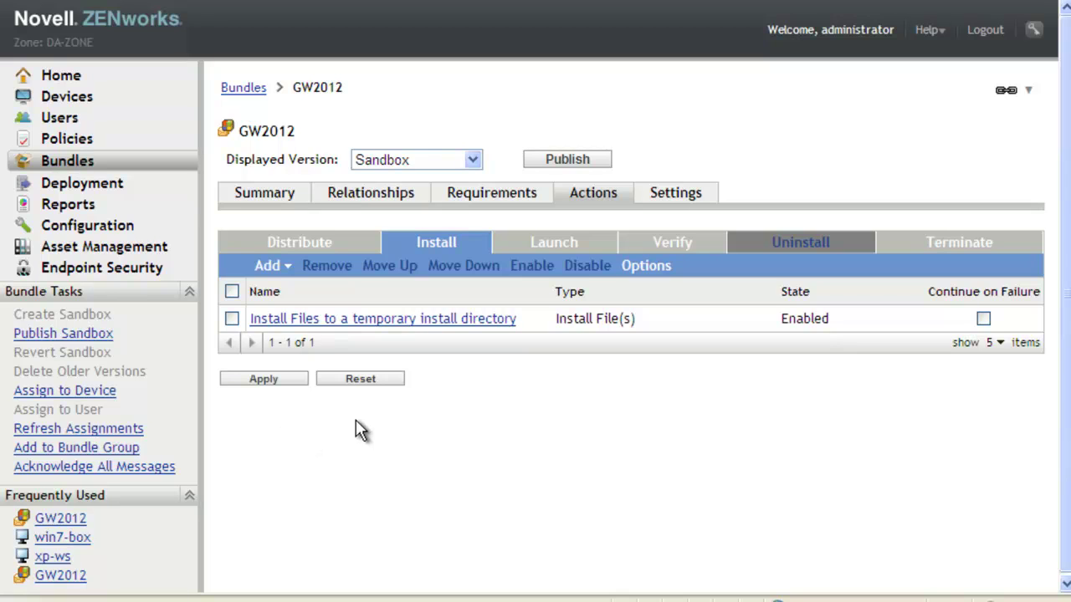
- Add a Run Script action to the Install actions with c:\gwclient\extract.bat as its script file name
left_click(286, 269)
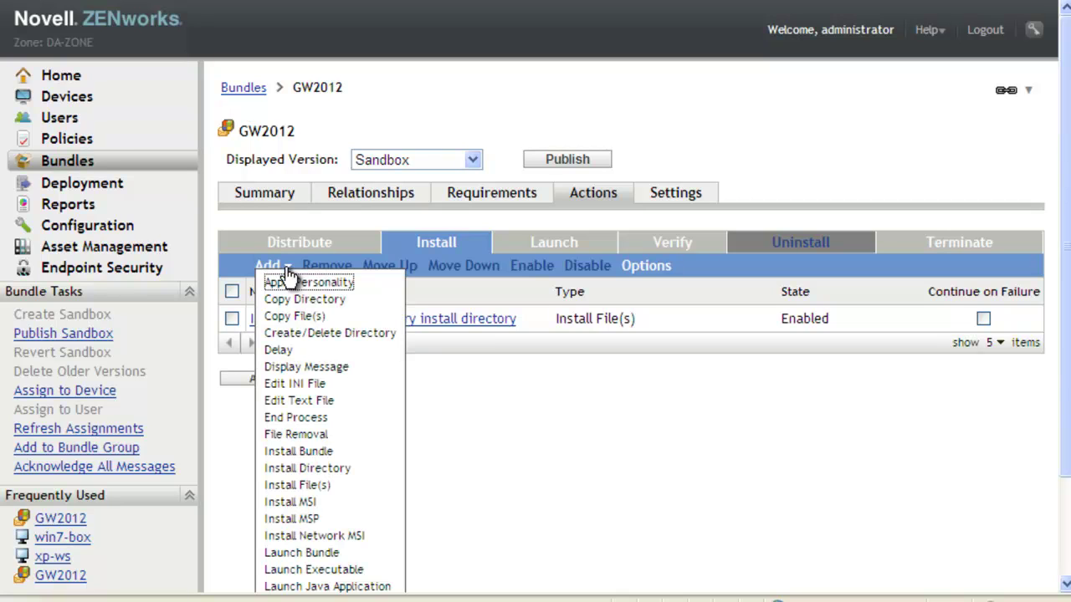
scroll(339, 453, "down", 2)
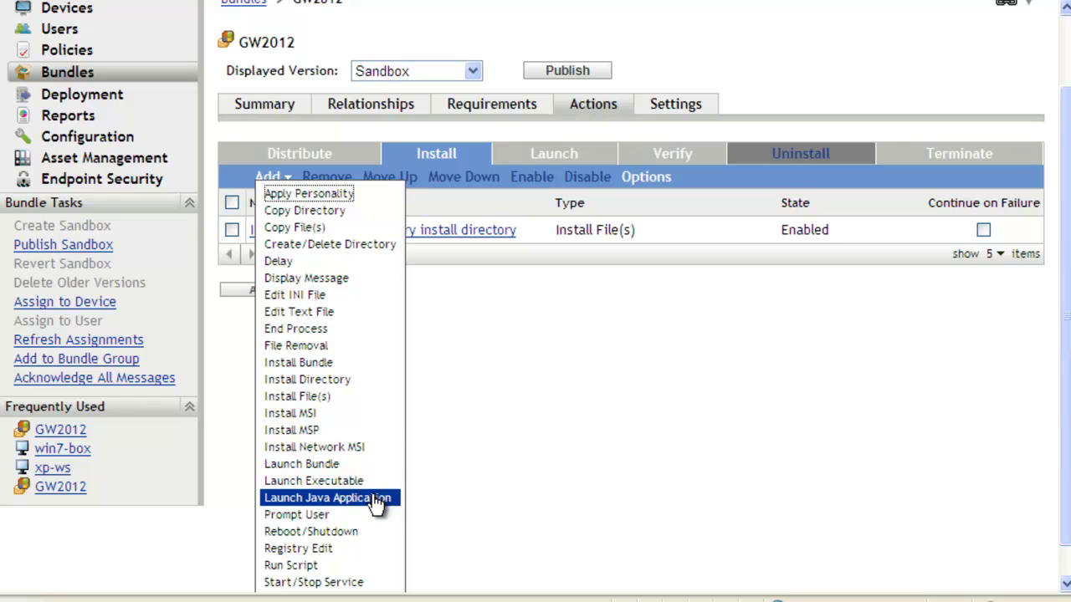
left_click(360, 567)
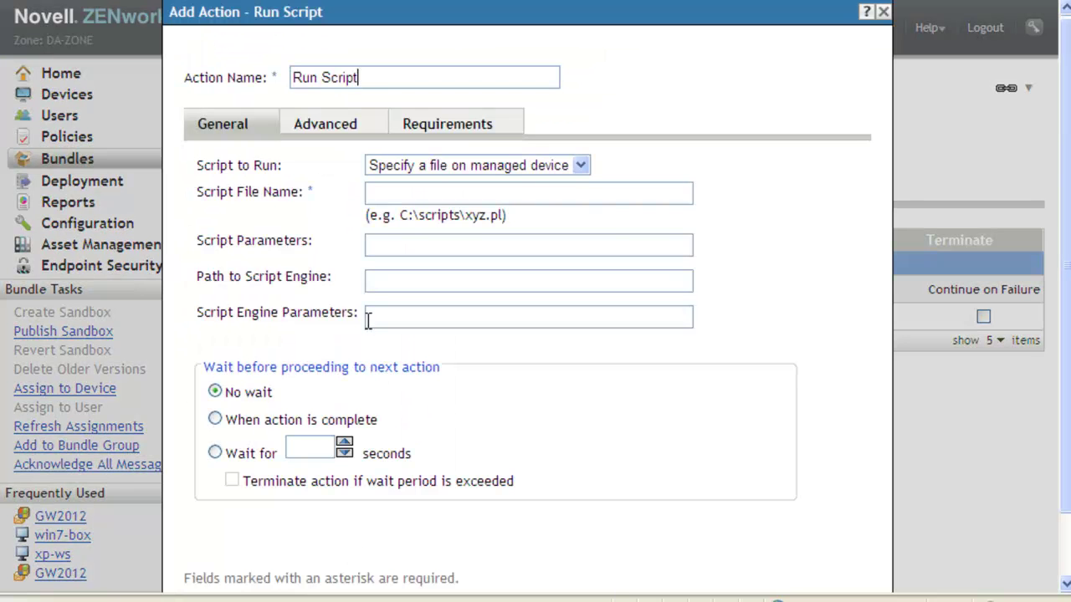
left_click(396, 192)
type("c:\\gwclient")
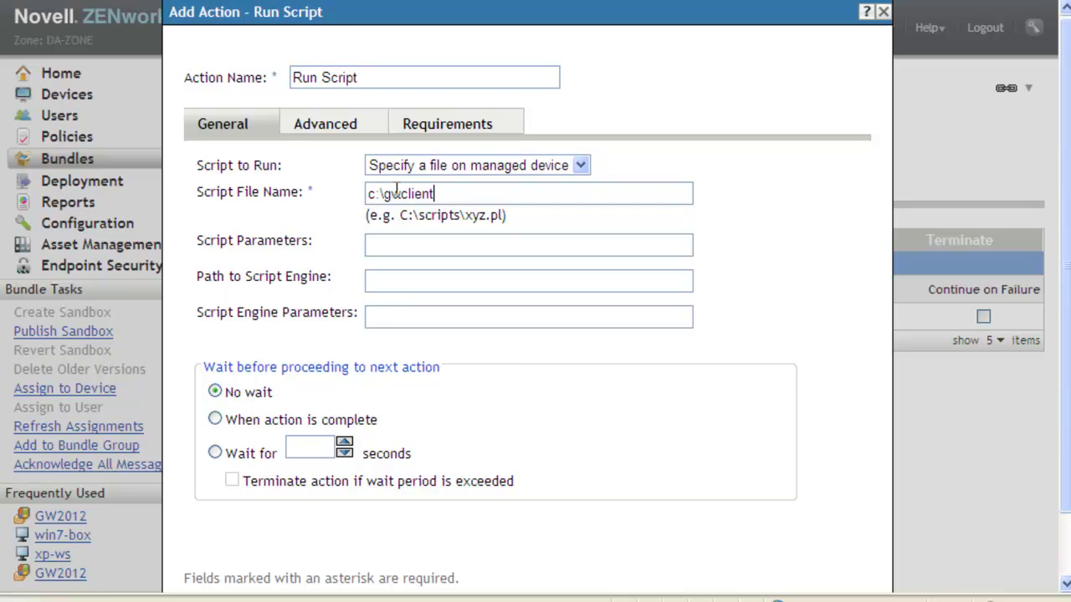
type("\\extract.bat")
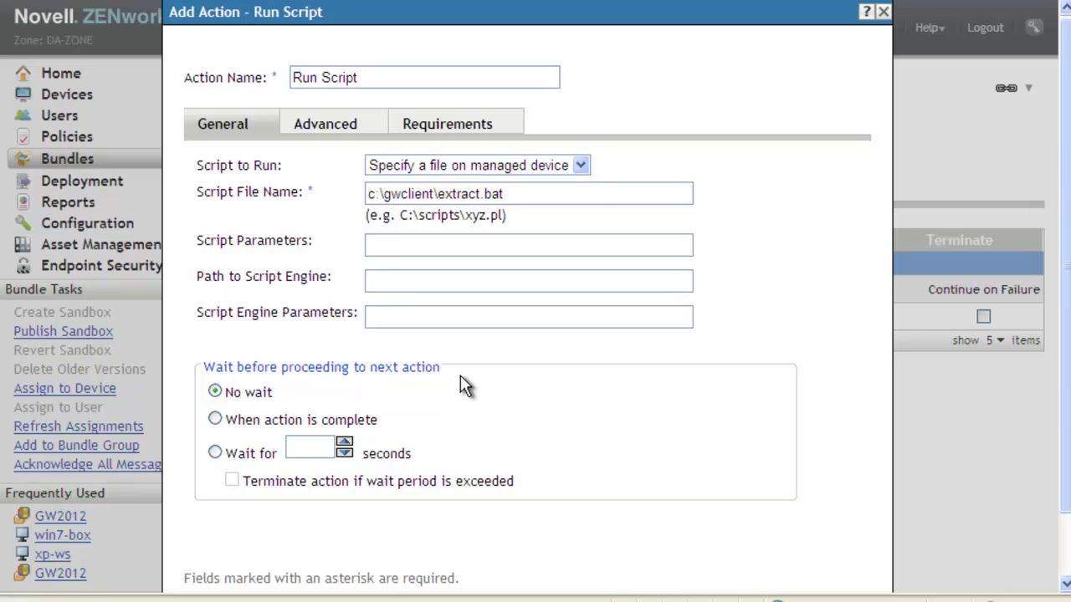
- Make the script action wait until the action is complete and name it "Run Script to extract the installation files"
left_click(219, 420)
scroll(713, 465, "down", 2)
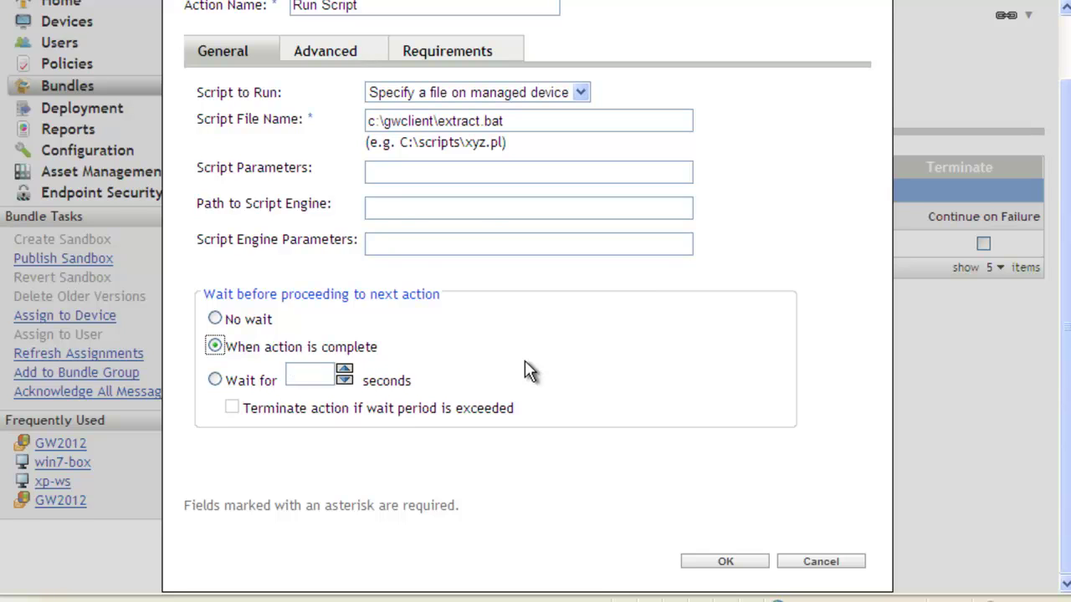
scroll(525, 360, "up", 2)
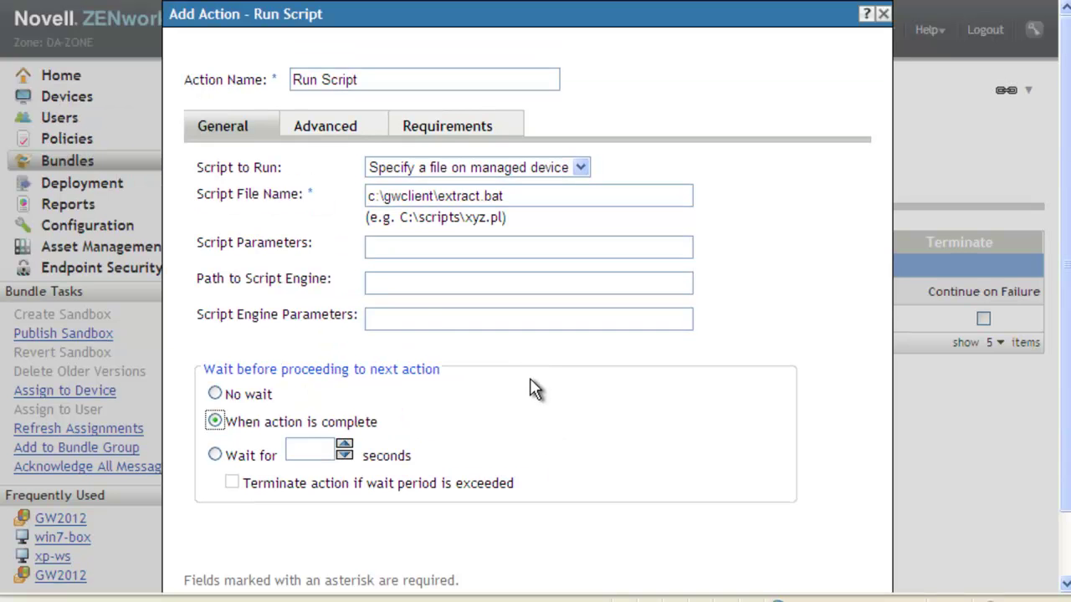
left_click(404, 81)
type("to extract the in")
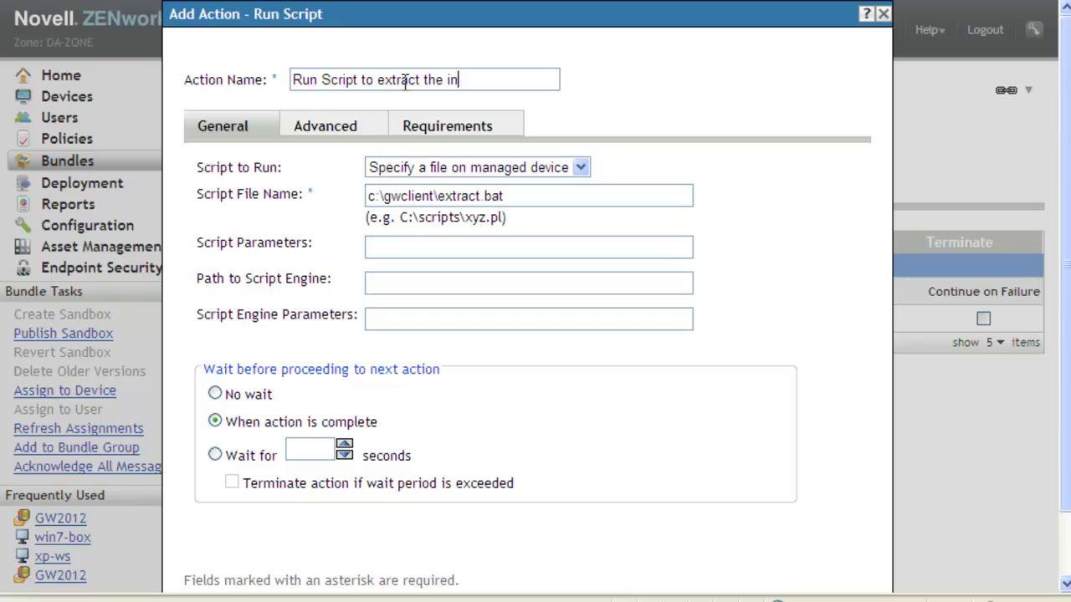
type("stallation files")
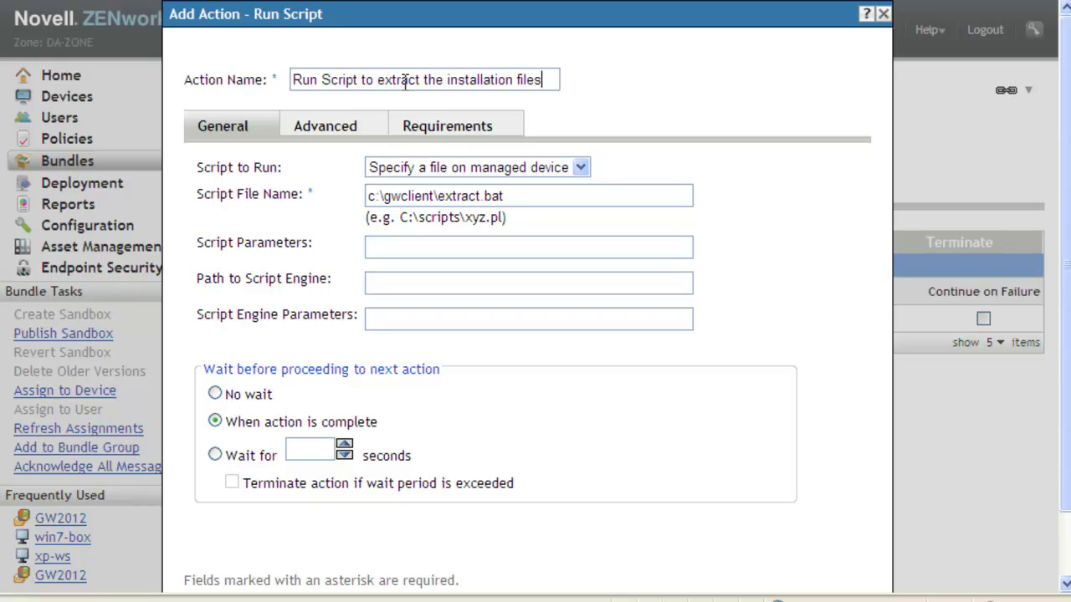
- Set the script action's executable security level to Run as dynamic administrator and save the action
left_click(322, 129)
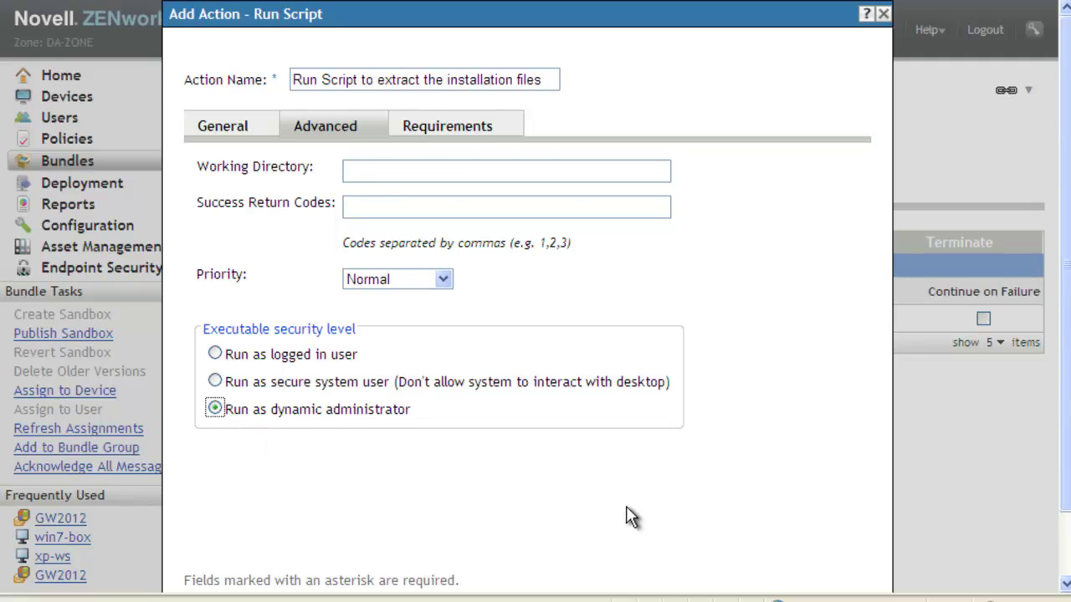
scroll(628, 513, "down", 2)
left_click(732, 566)
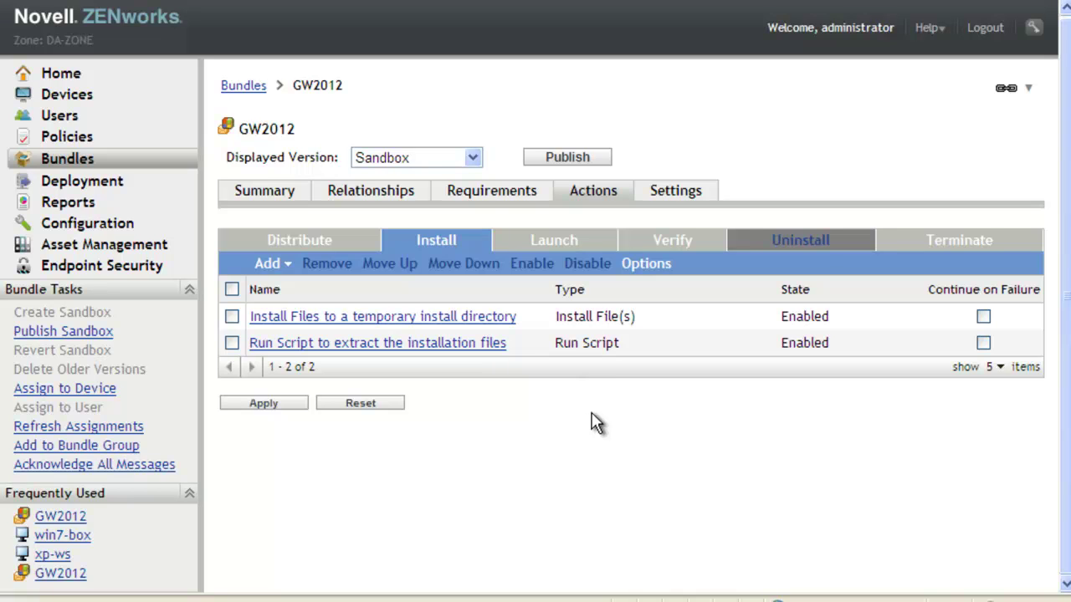
- Add another Install File(s) action to the Install actions and open the file browser for its upload list
left_click(287, 270)
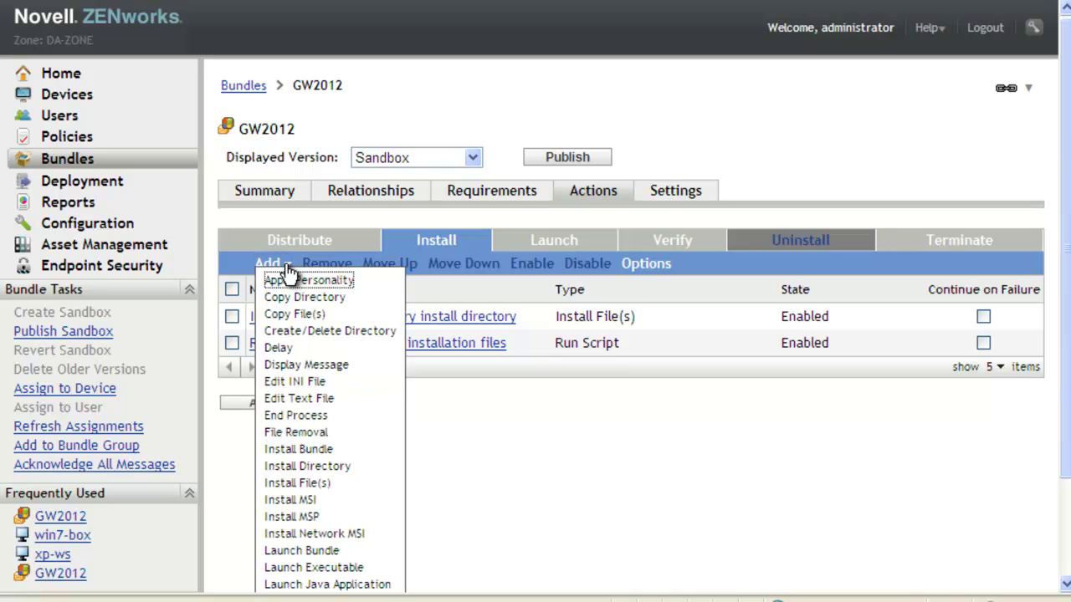
left_click(347, 482)
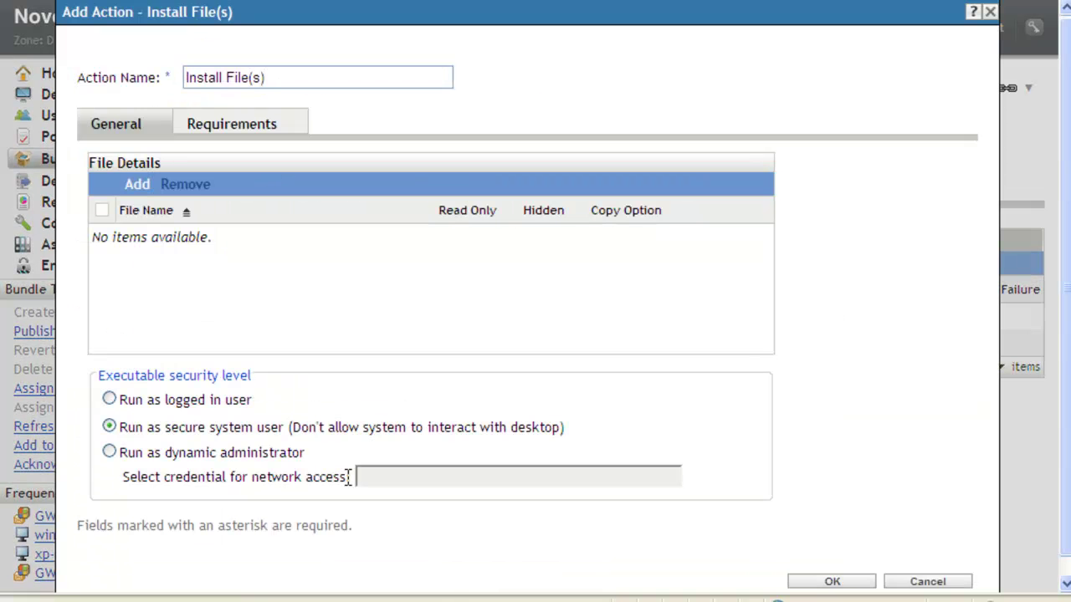
left_click(132, 187)
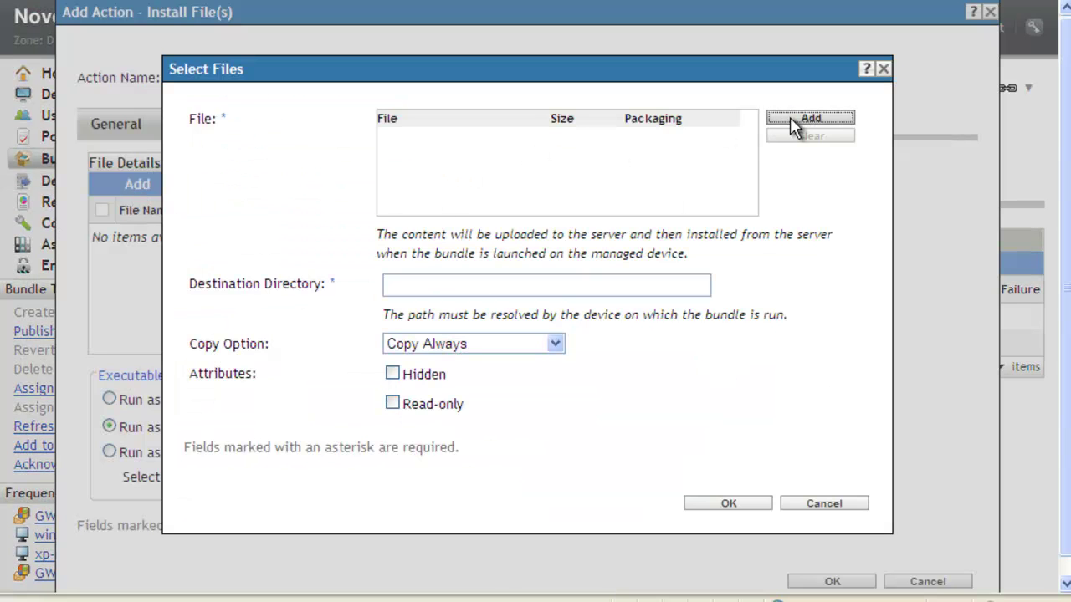
left_click(790, 117)
left_click(721, 227)
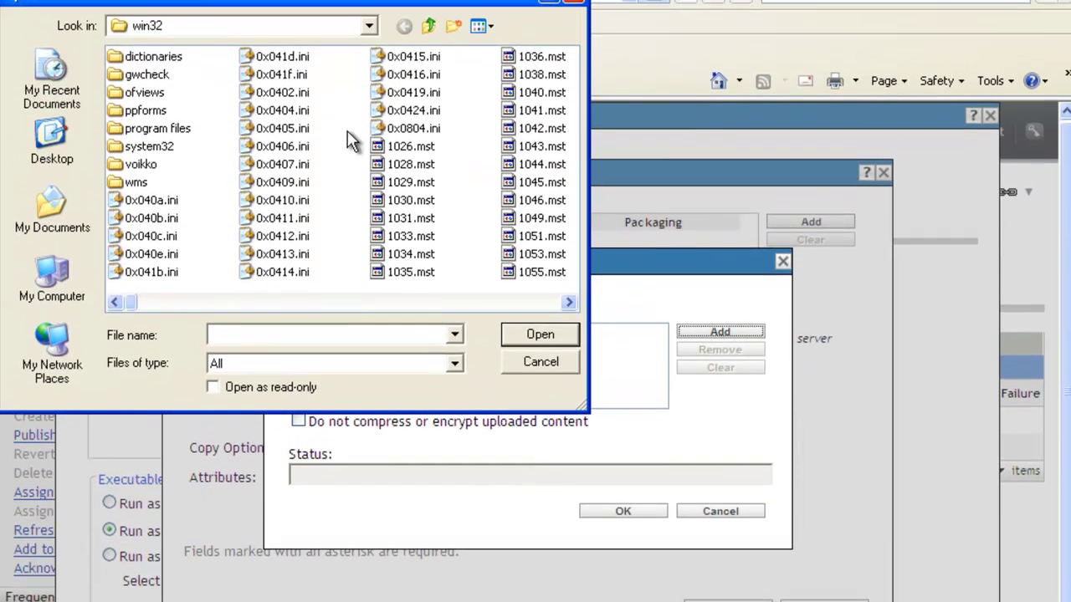
- Upload groupwise.mst from the win32 client folder as the file for the Install File(s) action
left_click(422, 239)
scroll(425, 240, "down", 5)
key("g")
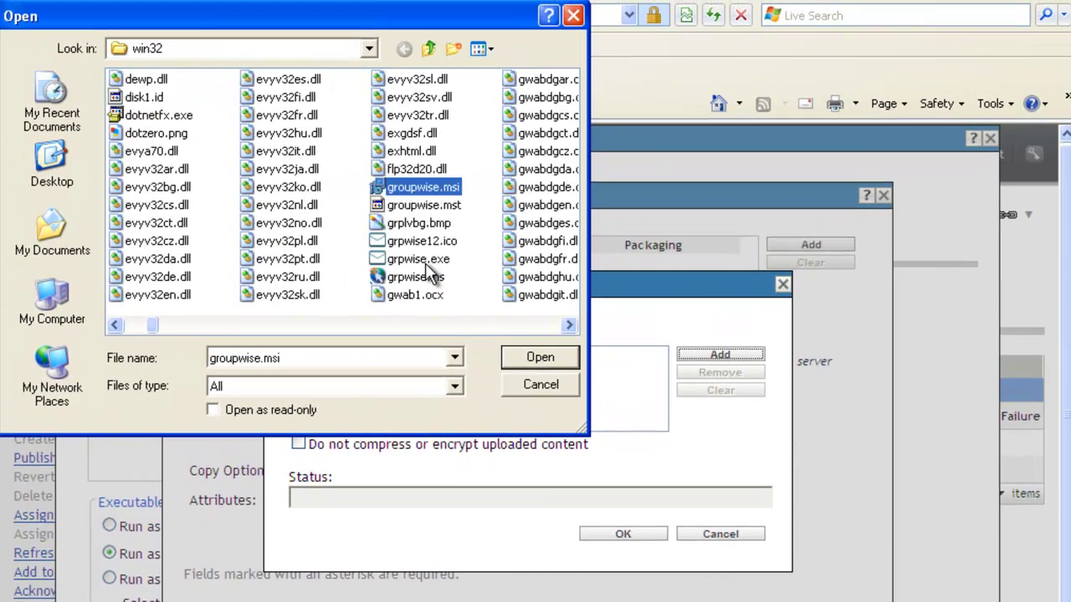
left_click(423, 205)
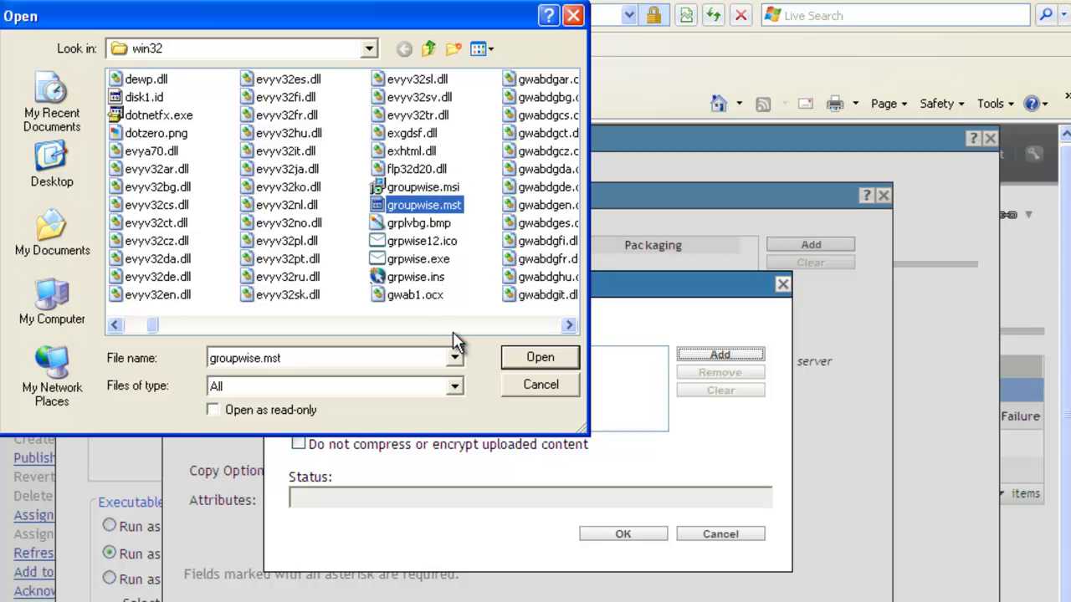
left_click(536, 355)
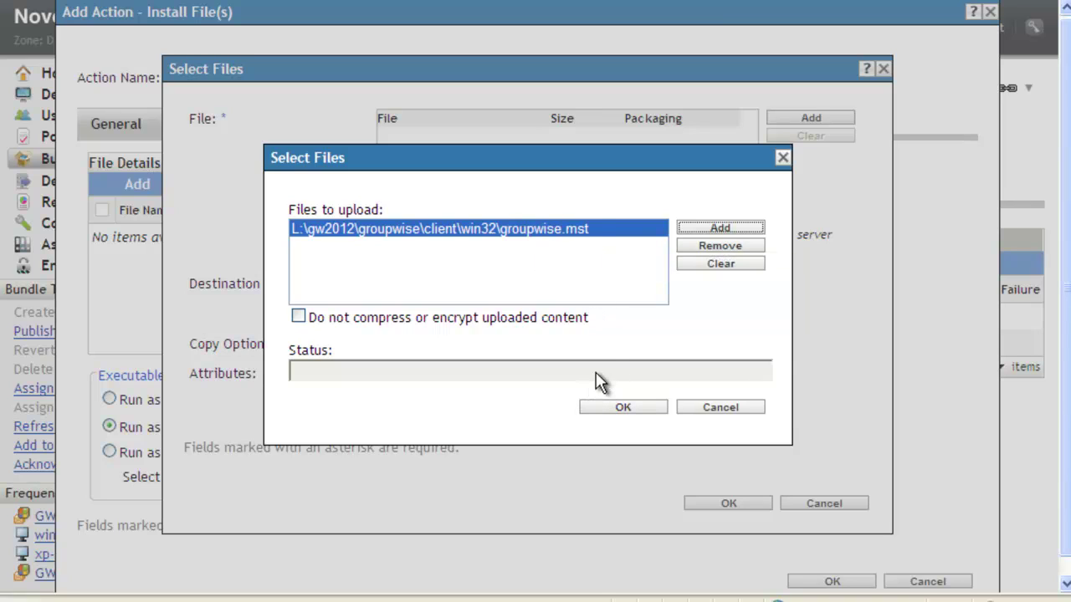
left_click(620, 411)
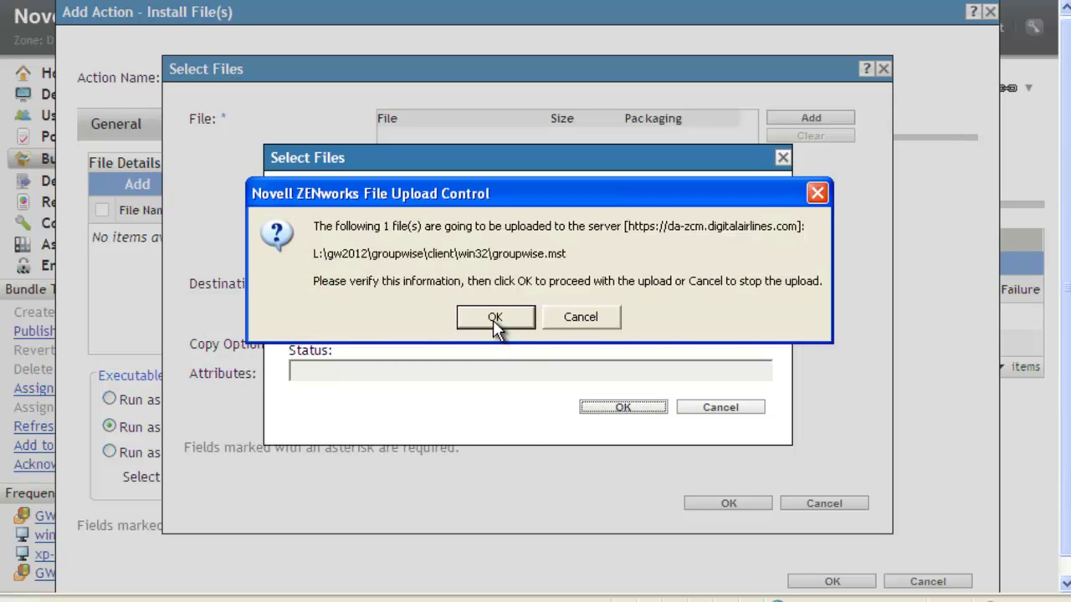
left_click(494, 318)
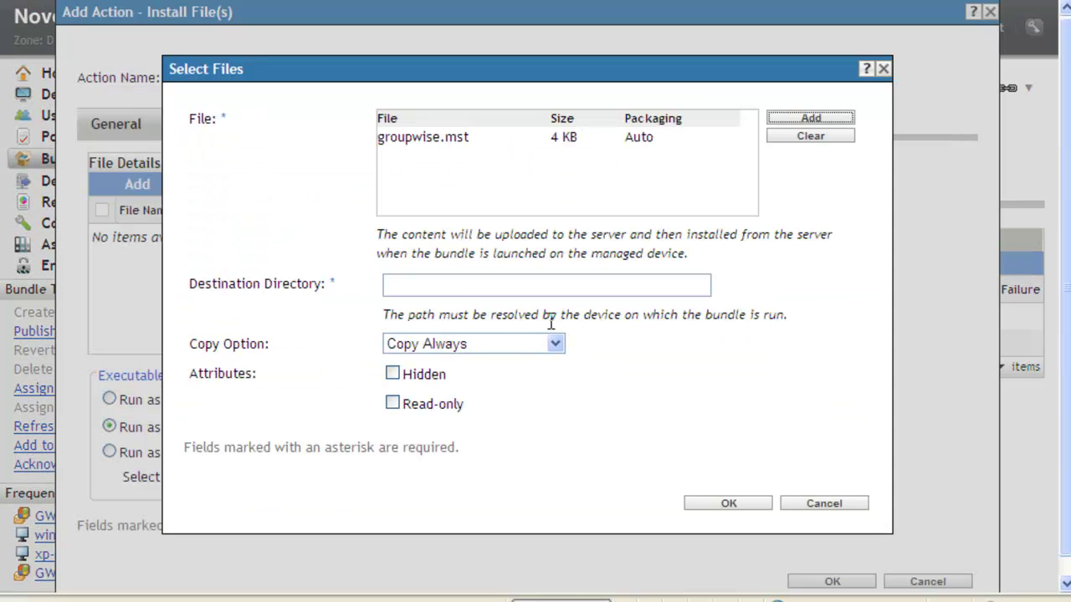
- Set the destination directory for groupwise.mst to c:\gwclient\win32 and accept the file selection
left_click(457, 291)
type("c:\\gwc")
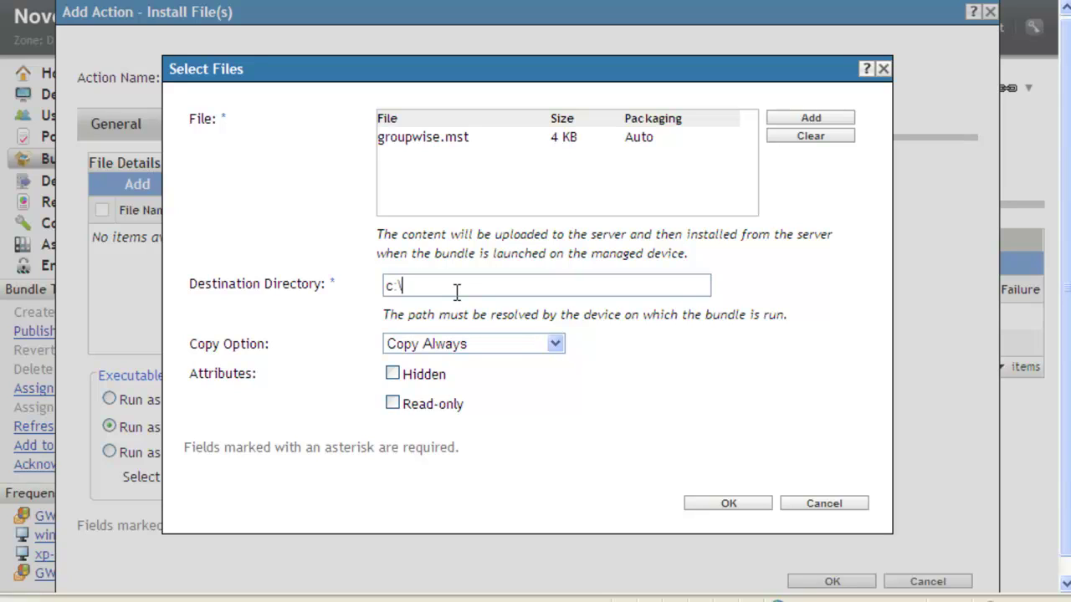
type("lient\\win32")
left_click(719, 504)
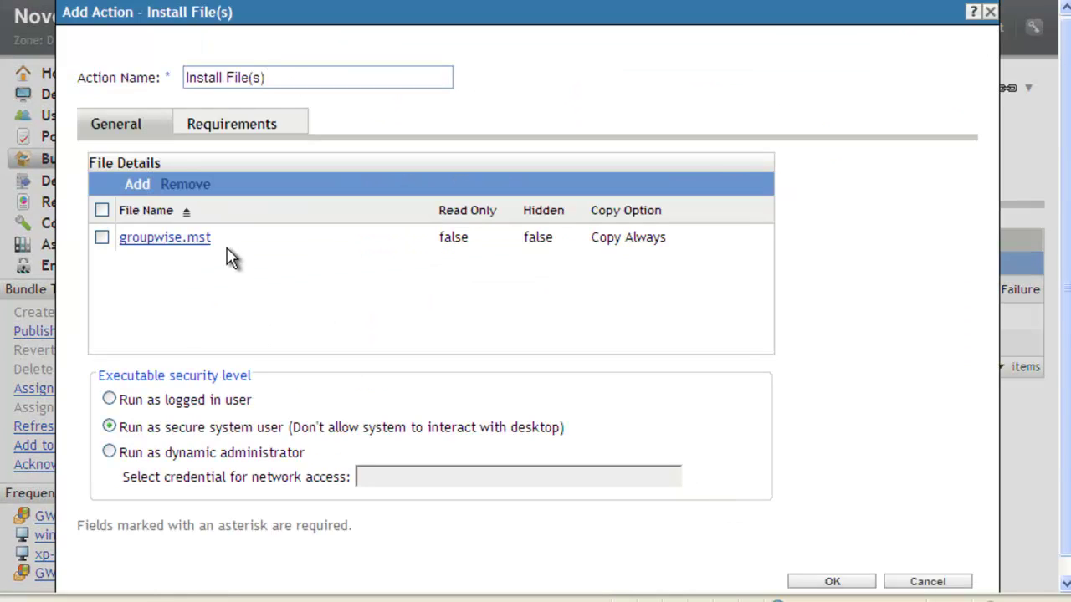
- Set the Install File(s) action's executable security level to Run as dynamic administrator and save the action
left_click(109, 452)
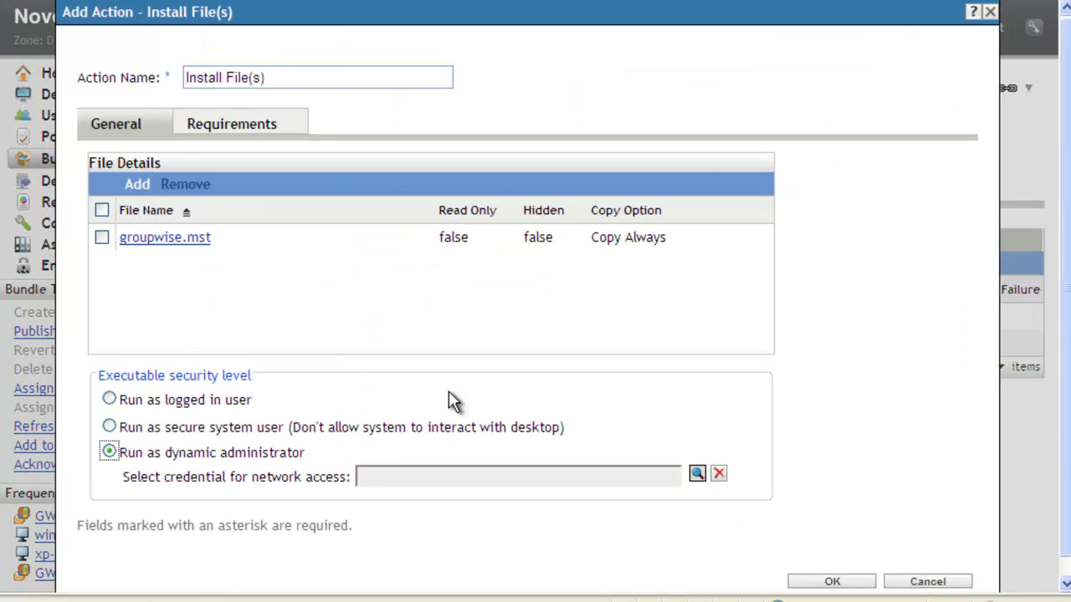
scroll(440, 491, "down", 1)
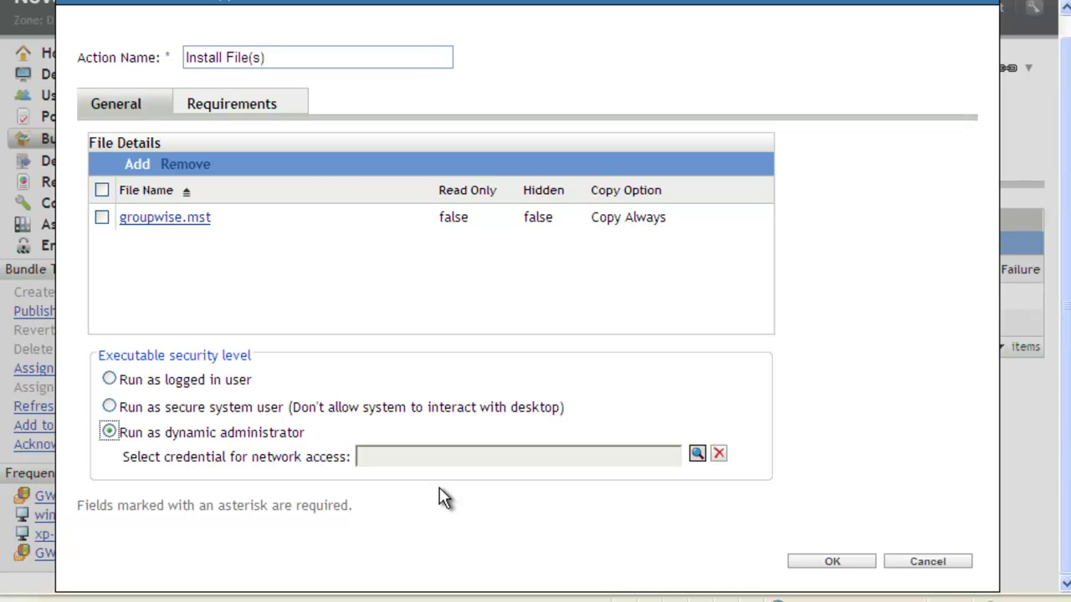
left_click(854, 564)
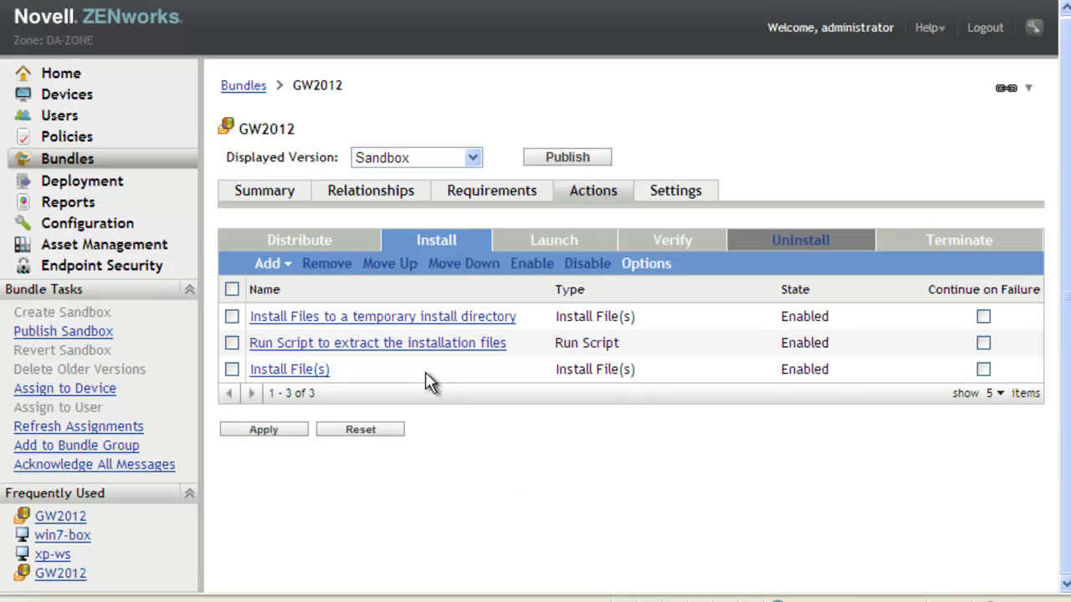
- Rename the new Install File(s) action to "copy groupwise.mst for a custom install" and save it
left_click(297, 373)
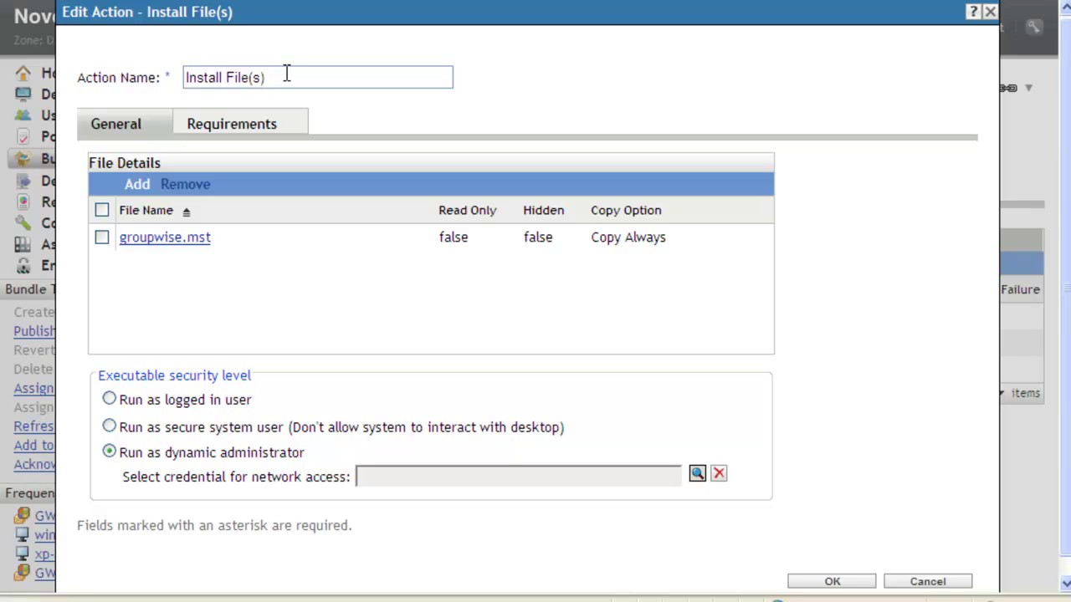
key("BackSpace")
key("BackSpace")
key("BackSpace")
key("BackSpace")
key("BackSpace")
key("BackSpace")
key("BackSpace")
key("BackSpace")
key("BackSpace")
key("BackSpace")
key("BackSpace")
key("BackSpace")
key("BackSpace")
key("BackSpace")
key("BackSpace")
type("c")
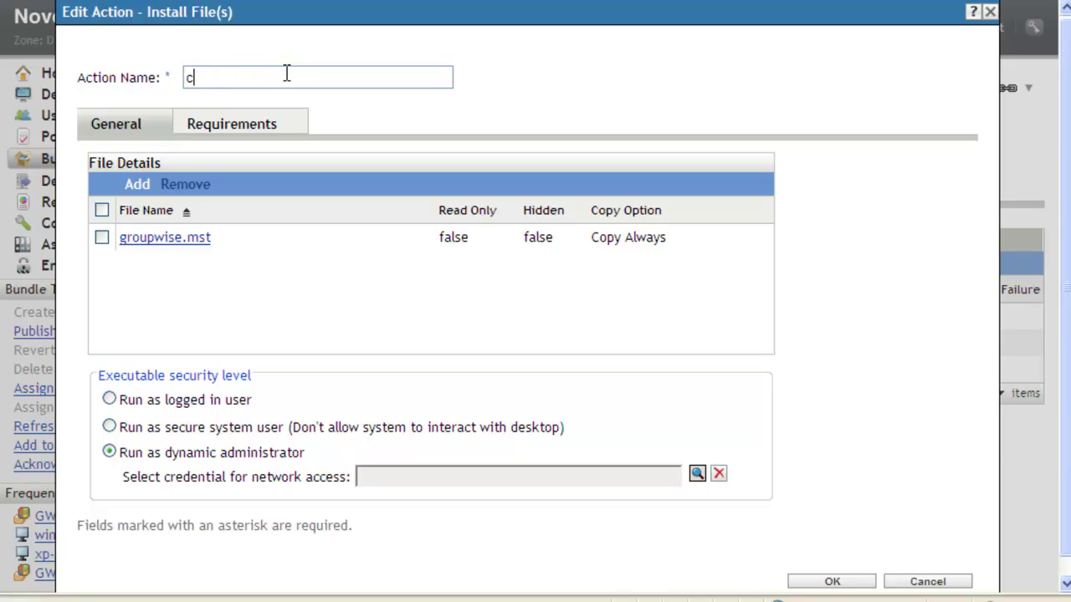
type("opy groupwis")
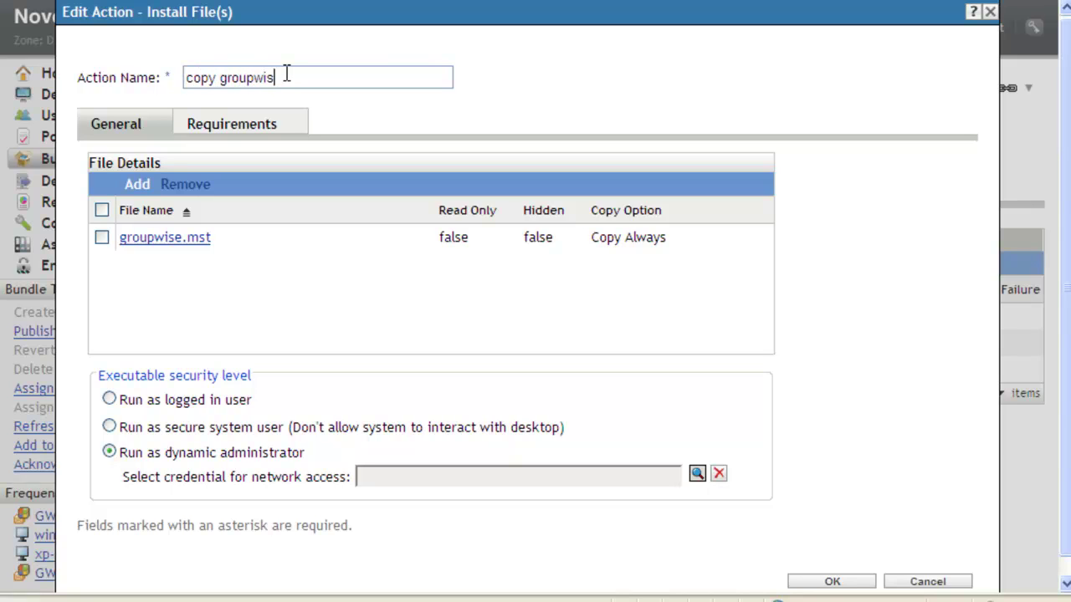
type("e.mst for a custom insta")
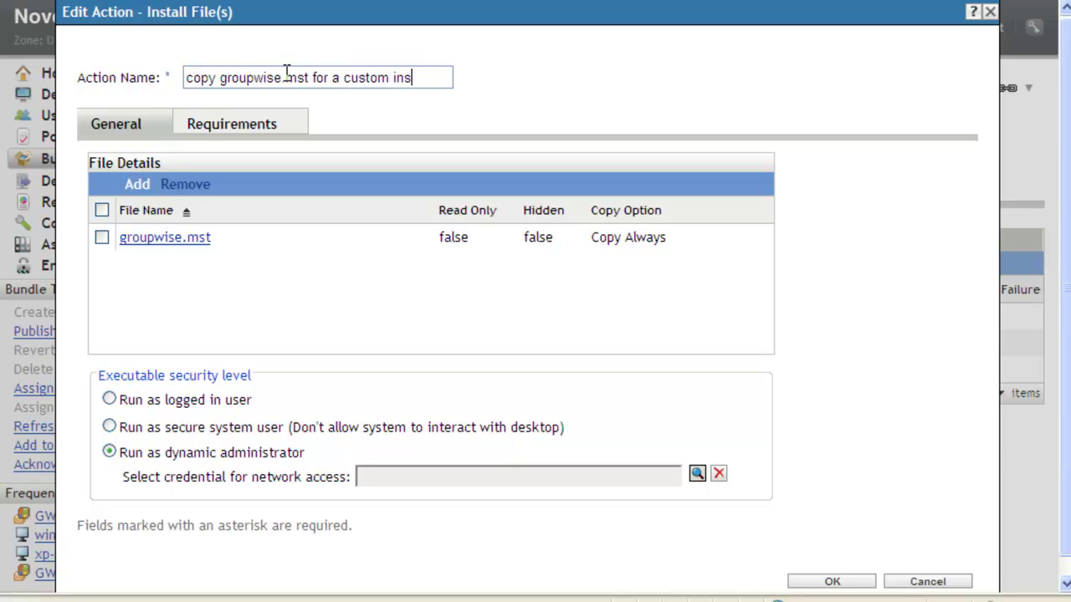
type("ll")
left_click(838, 581)
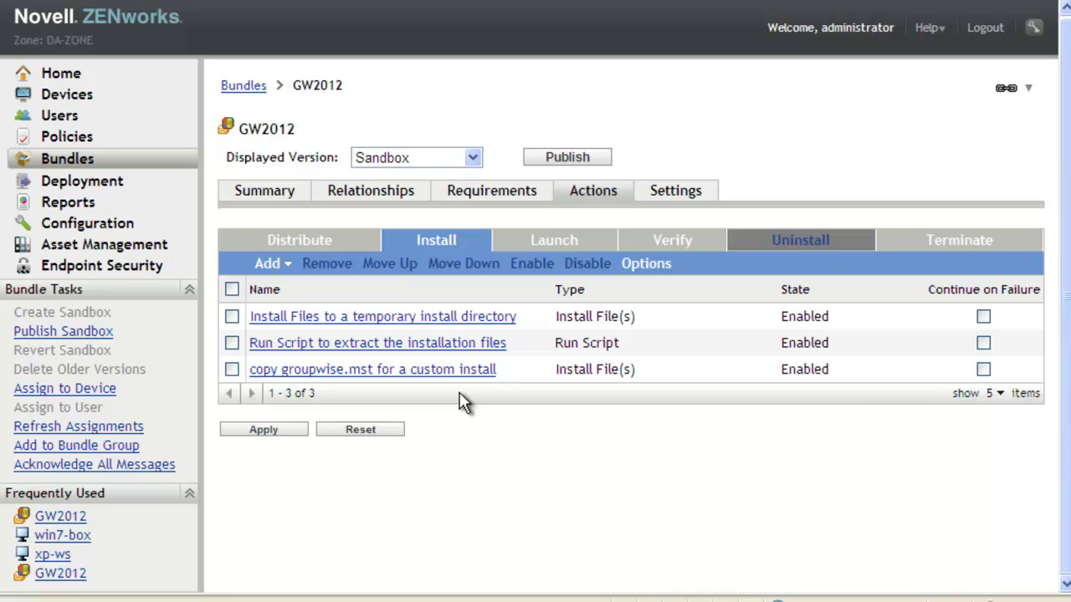
- Add a Launch Executable action to the Install actions and name it "Launch the install.bat executable"
left_click(286, 266)
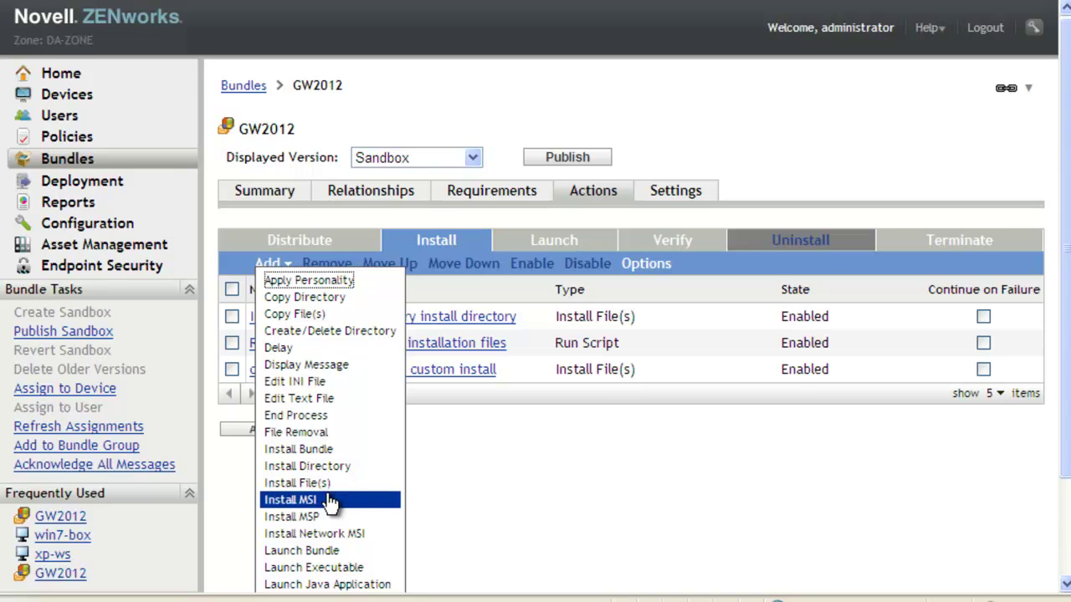
scroll(335, 502, "down", 2)
left_click(352, 478)
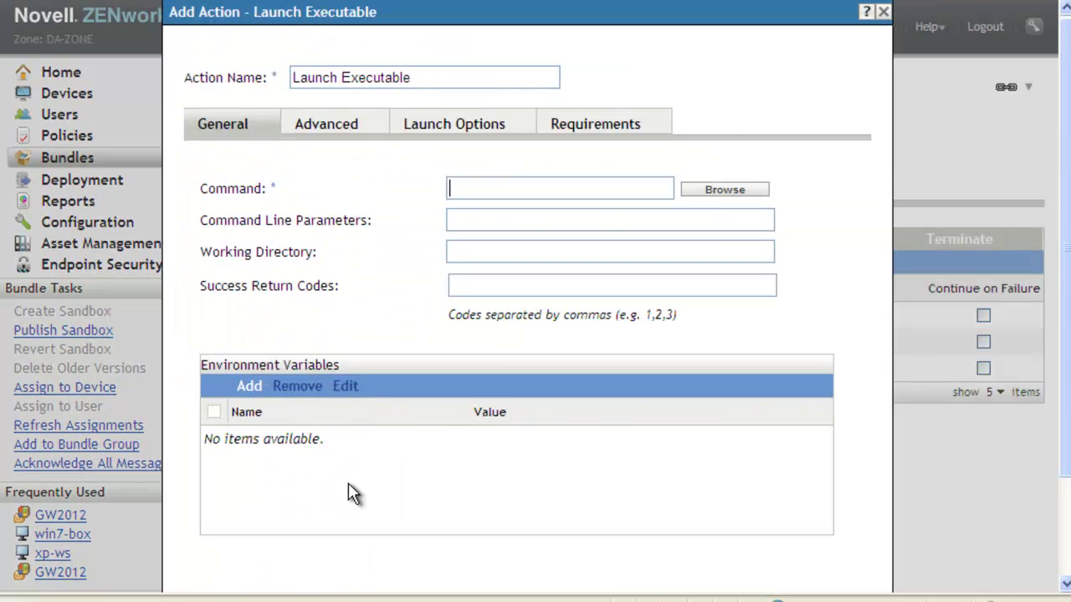
left_click(441, 73)
key("BackSpace")
key("BackSpace")
key("BackSpace")
key("BackSpace")
key("BackSpace")
key("BackSpace")
key("BackSpace")
key("BackSpace")
key("BackSpace")
key("BackSpace")
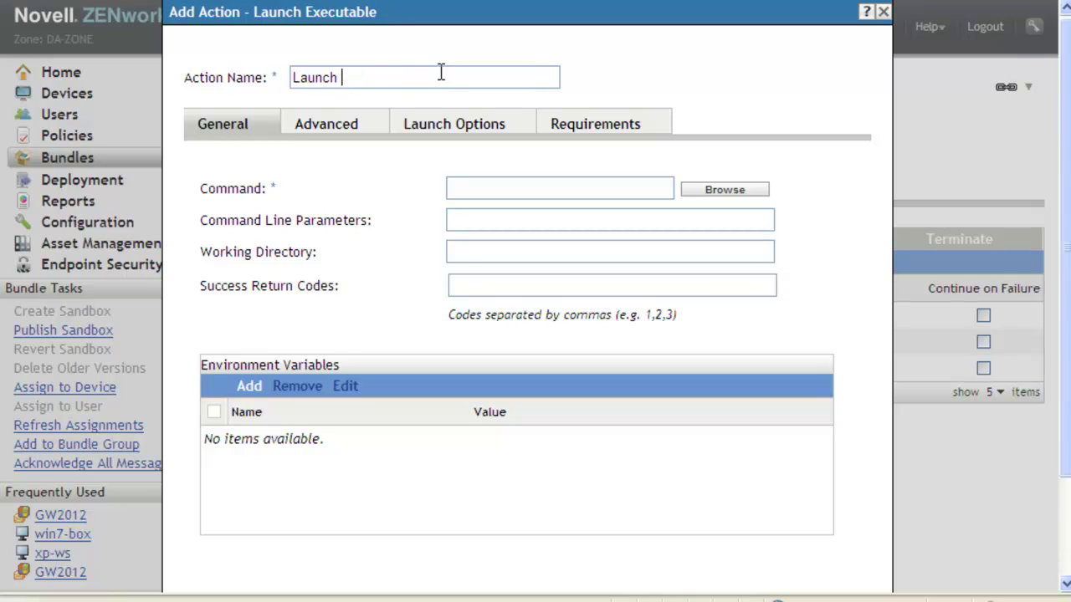
type("teh install")
key("BackSpace")
type(".bat")
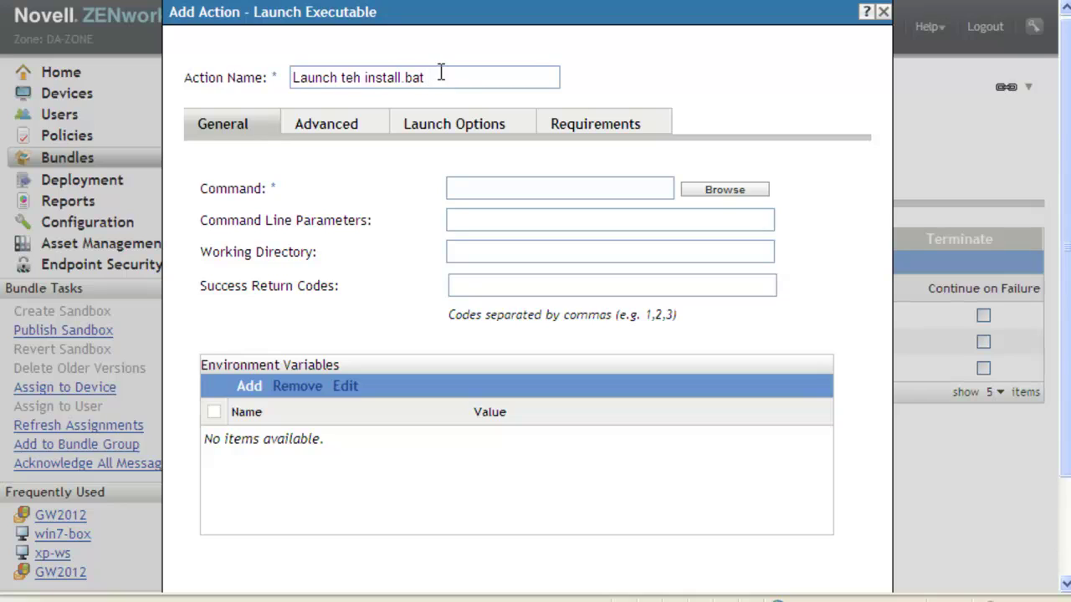
type(" executable")
left_click(348, 78)
key("Delete")
key("Right")
type("e")
- Set the launch action's command to c:\gwclient\win32\install.bat with /silent as its command line parameter
left_click(526, 188)
type("c:\\gwclient\\")
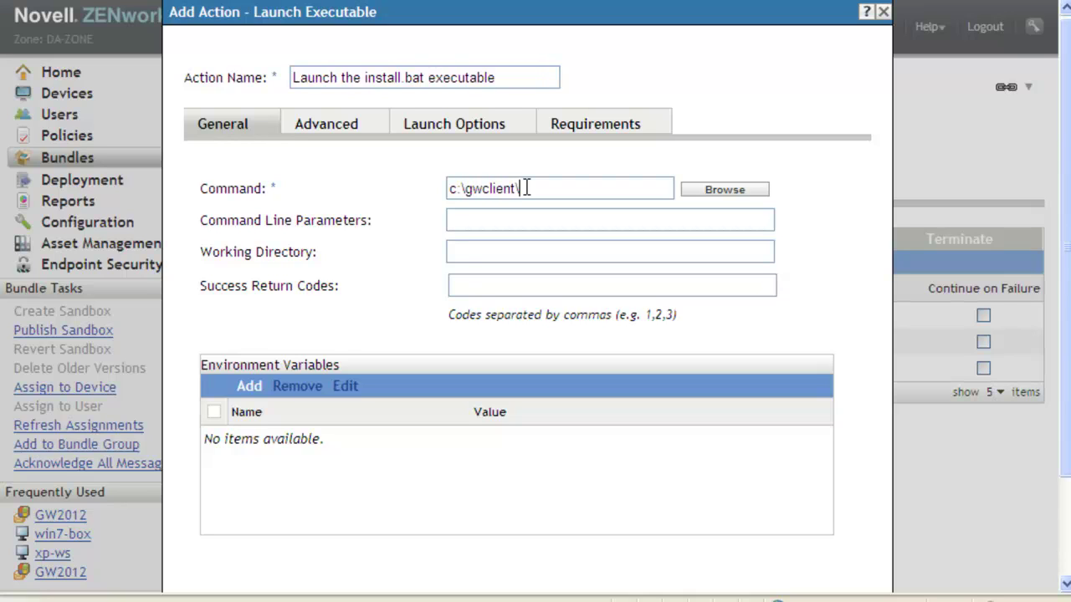
type("win32\\instal")
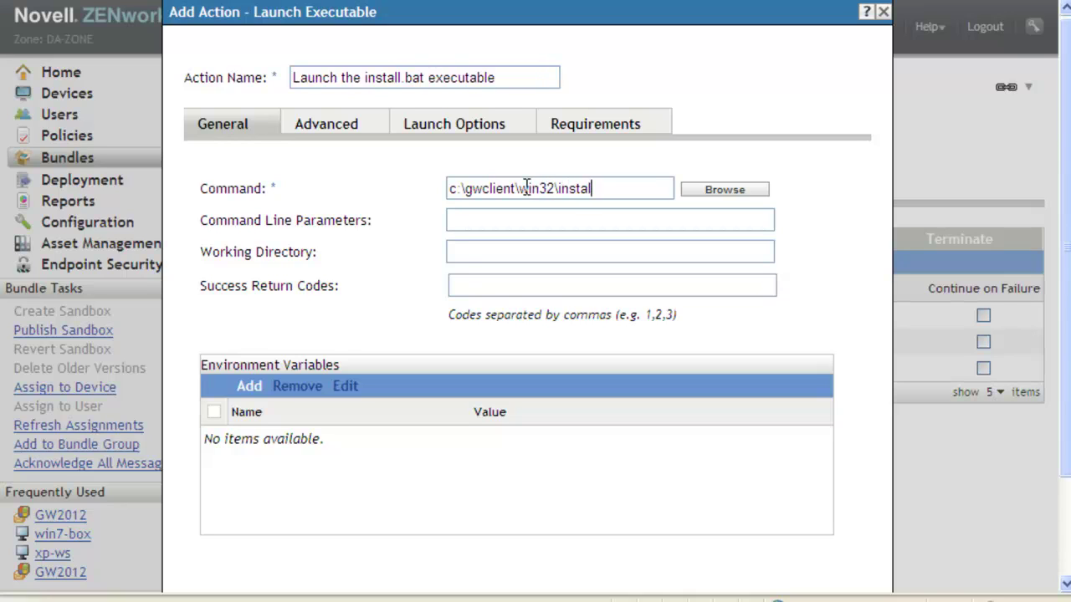
type("l.ba")
key("BackSpace")
key("BackSpace")
type(".bat")
left_click(599, 221)
type("/silent")
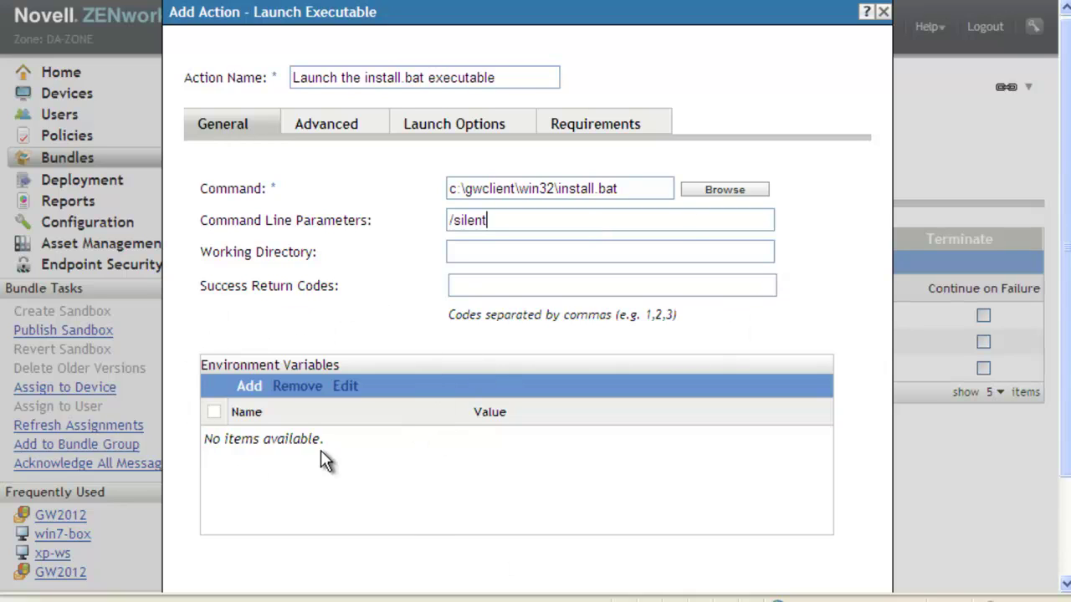
- Start adding an environment variable to the launch action
left_click(245, 388)
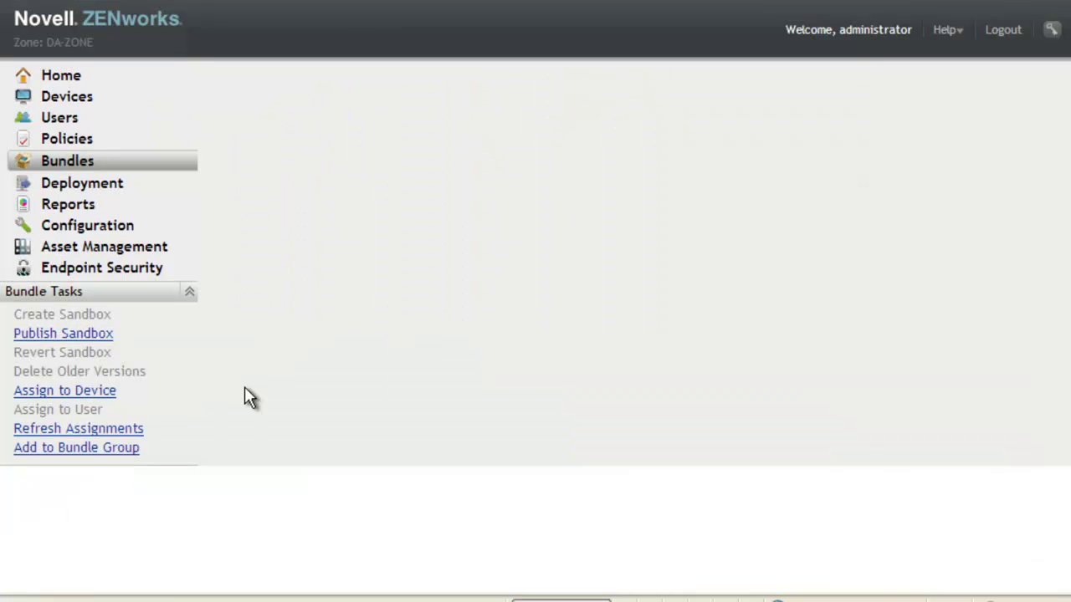